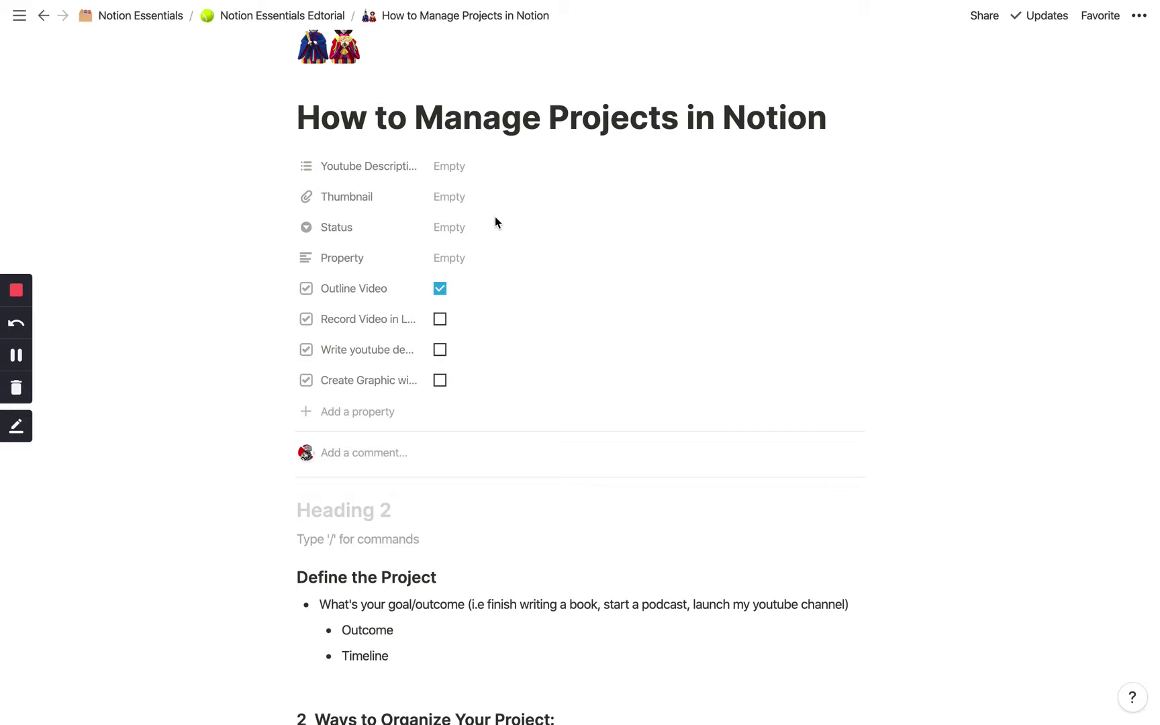
Review the page from the project definition section through the two methods for organizing a project
scroll(539, 262, "down", 3)
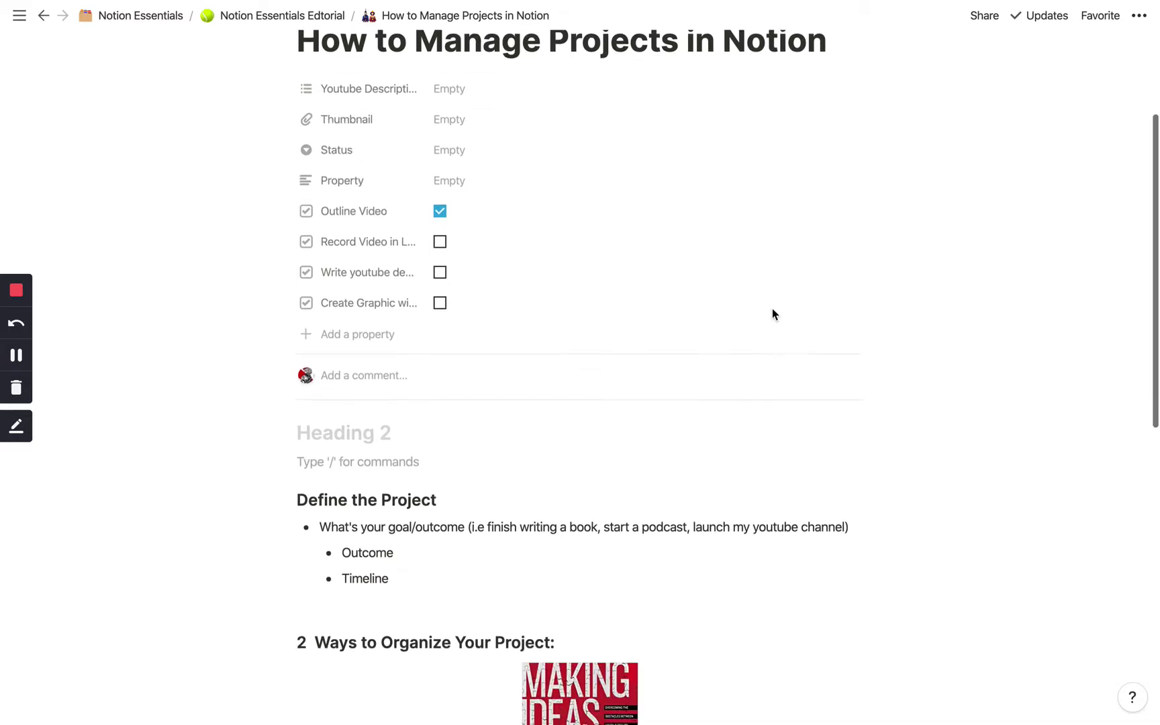
scroll(774, 163, "down", 3)
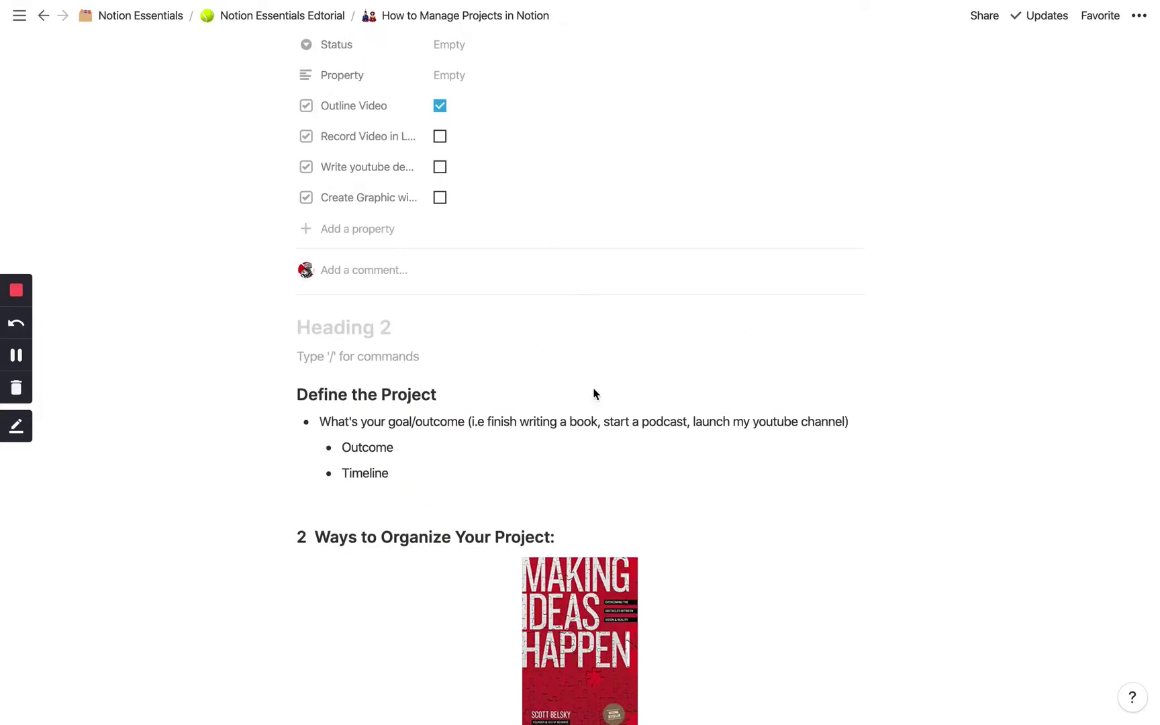
scroll(526, 407, "down", 1)
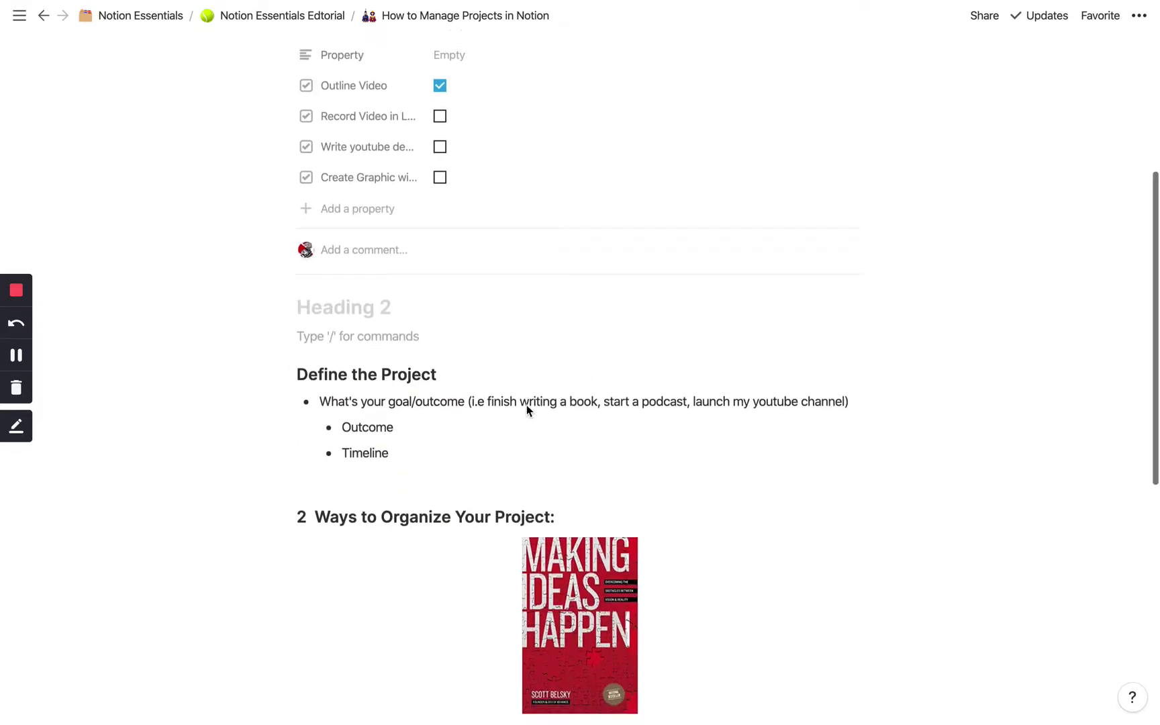
scroll(516, 333, "down", 1)
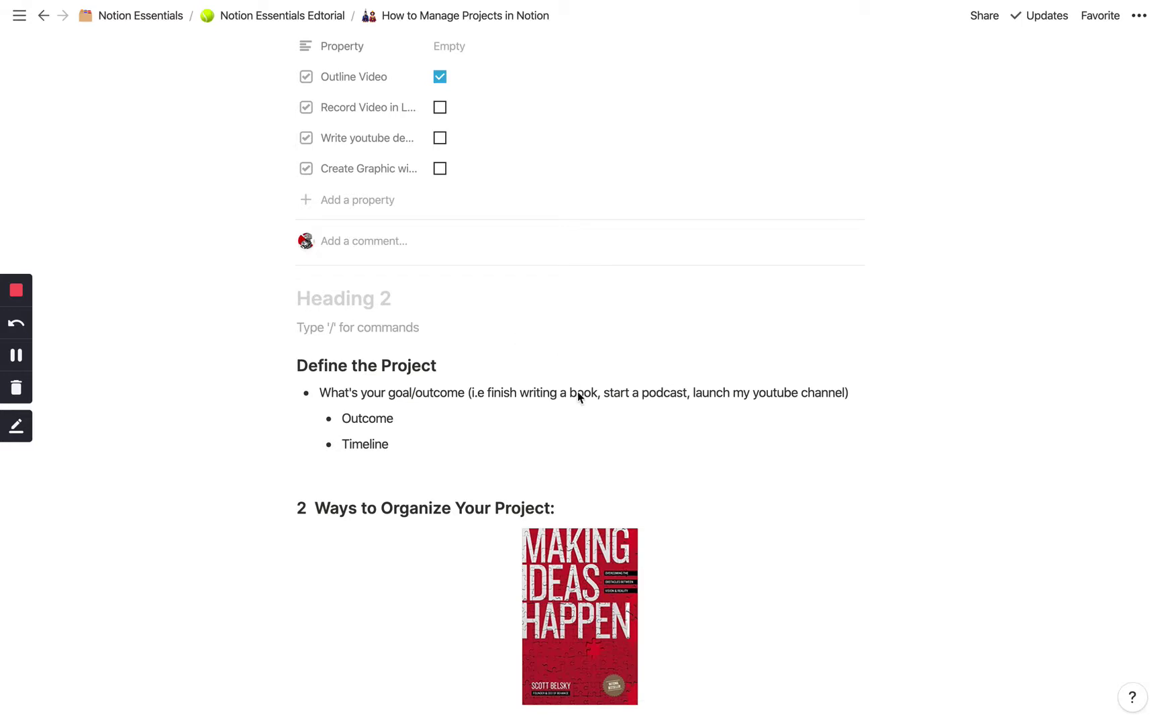
scroll(581, 388, "down", 2)
scroll(575, 280, "down", 2)
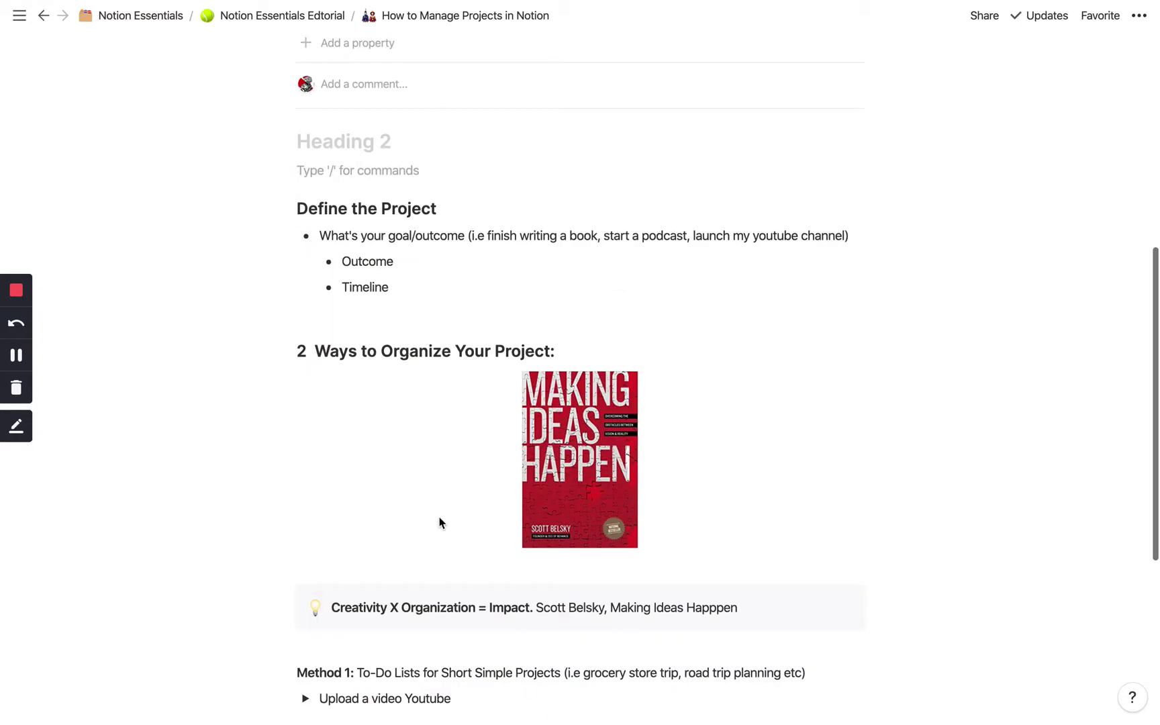
scroll(604, 231, "down", 2)
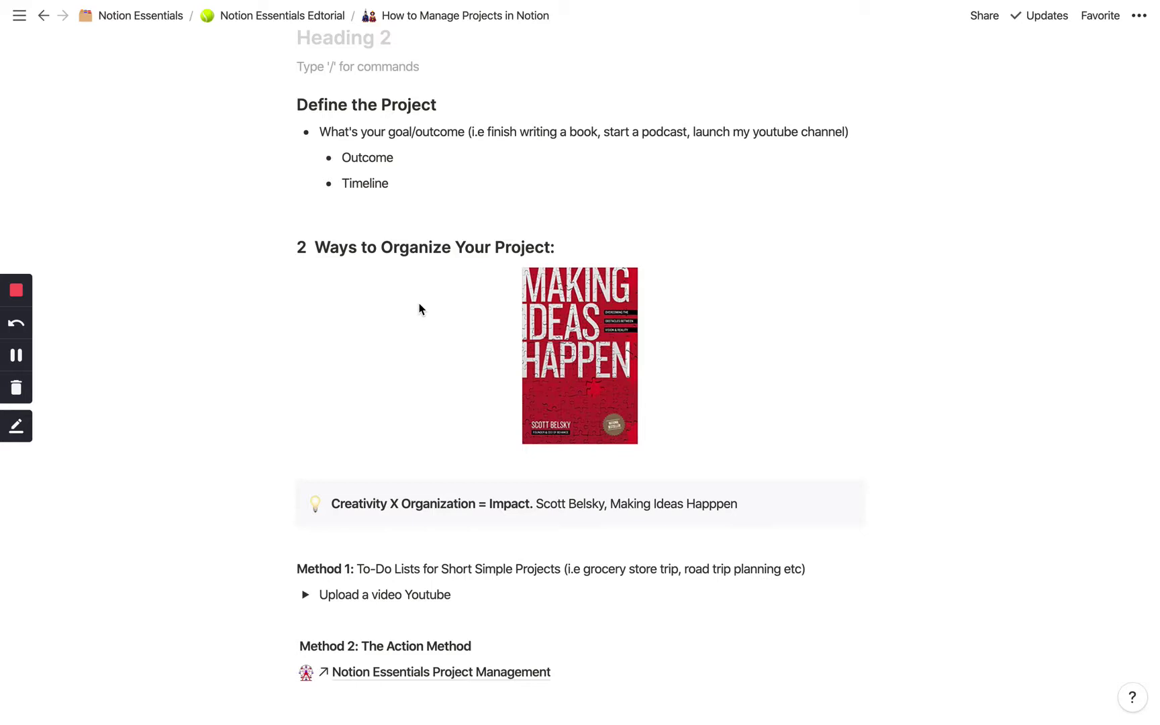
scroll(432, 259, "down", 3)
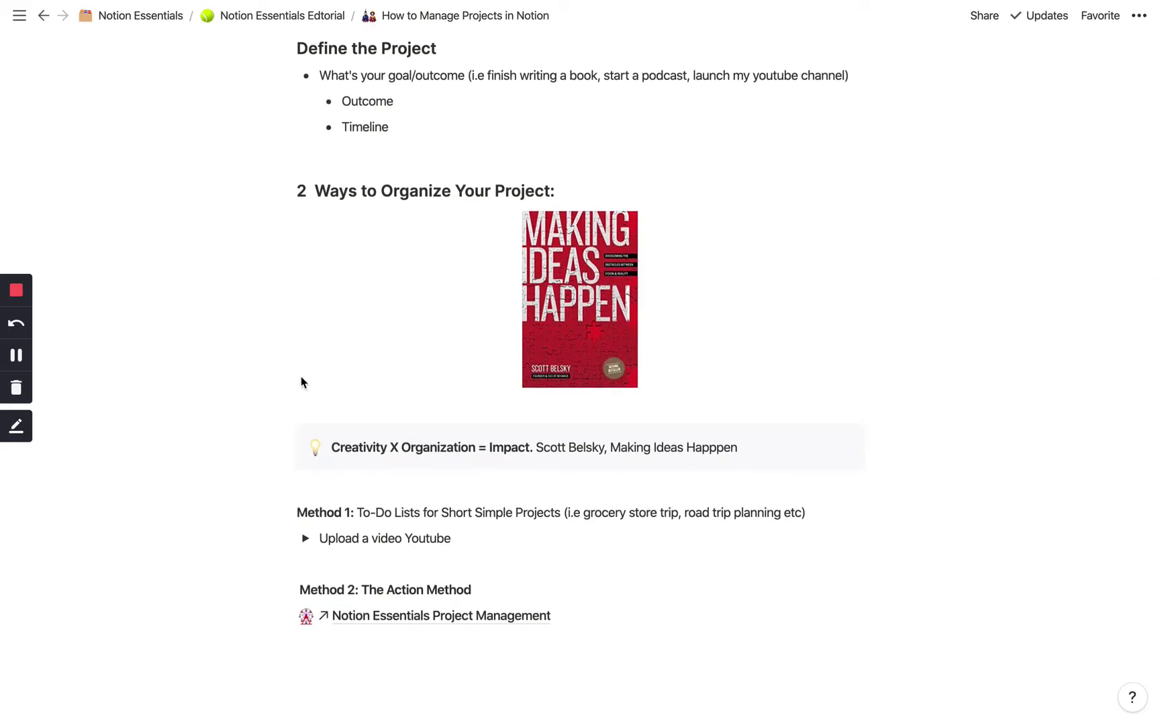
key("super+space")
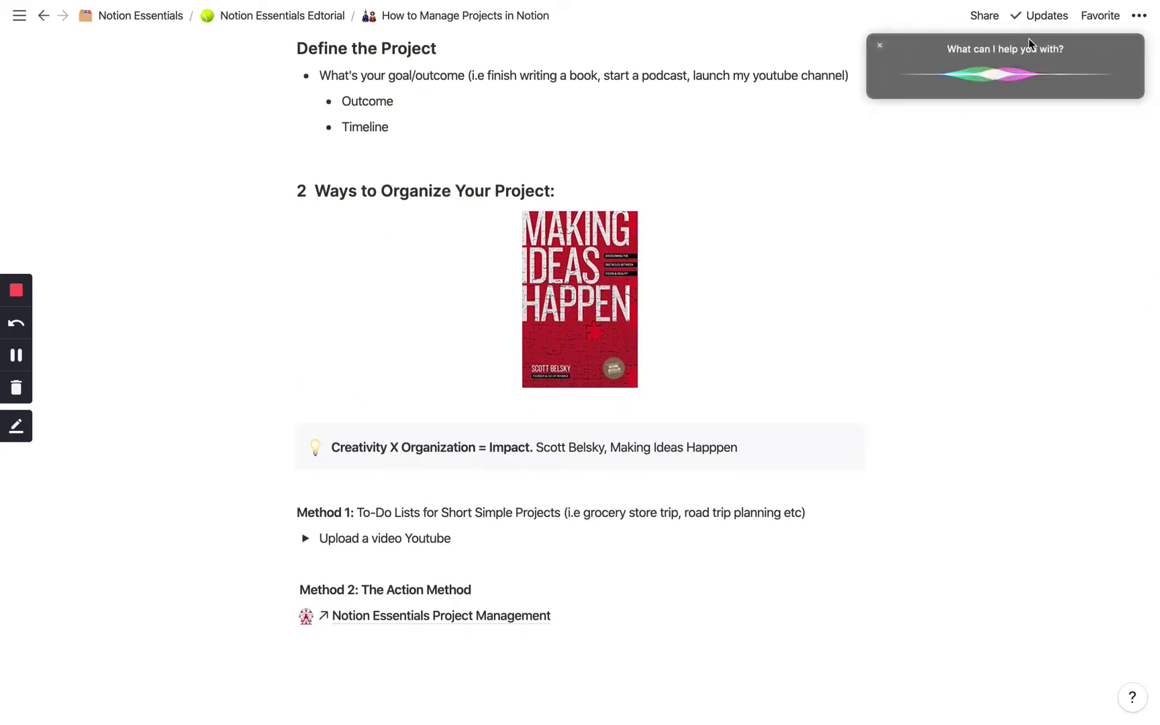
left_click(879, 47)
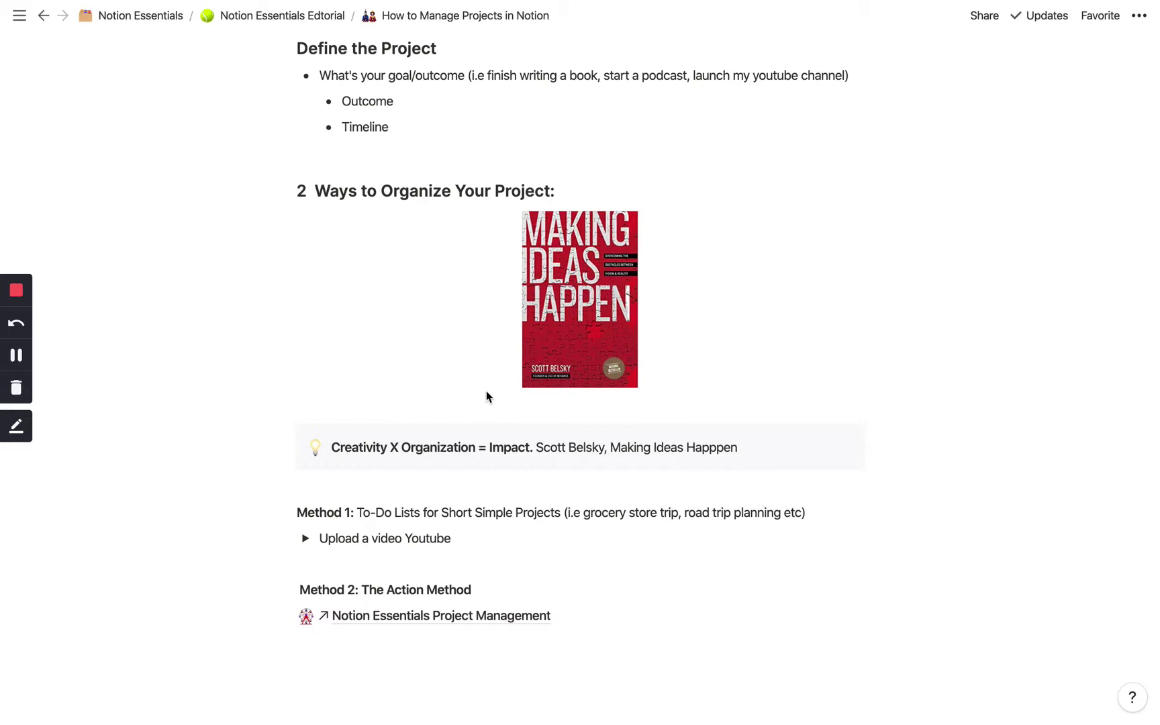
scroll(463, 395, "down", 3)
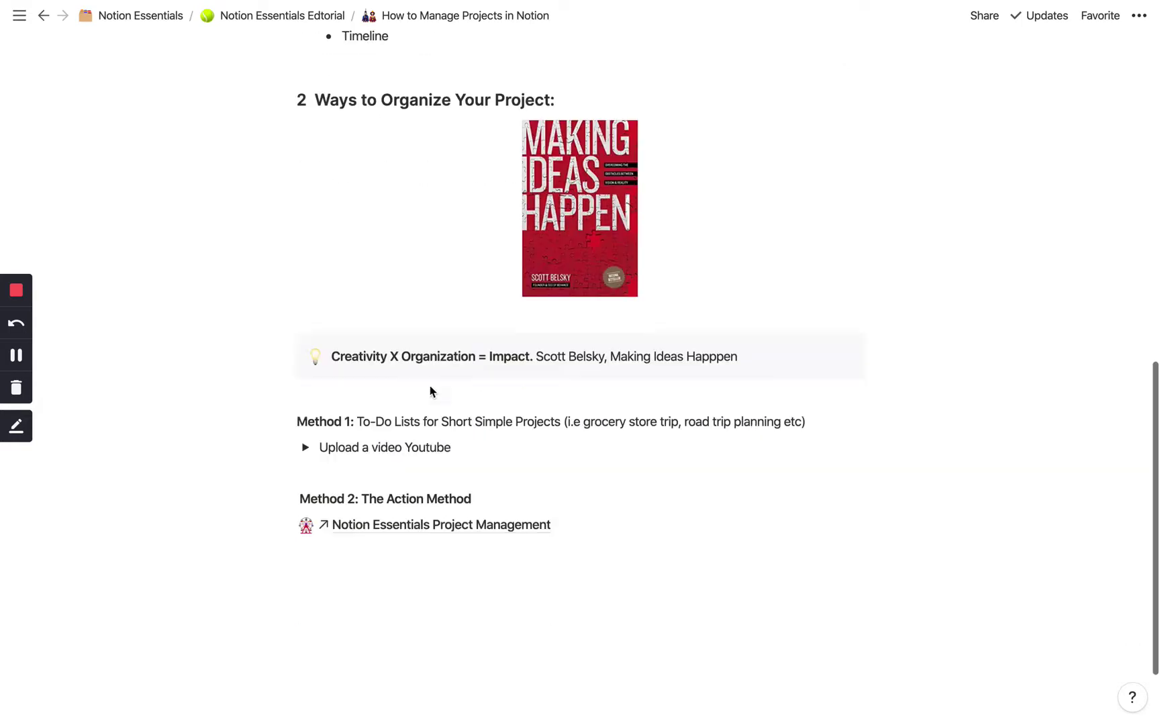
scroll(373, 298, "down", 2)
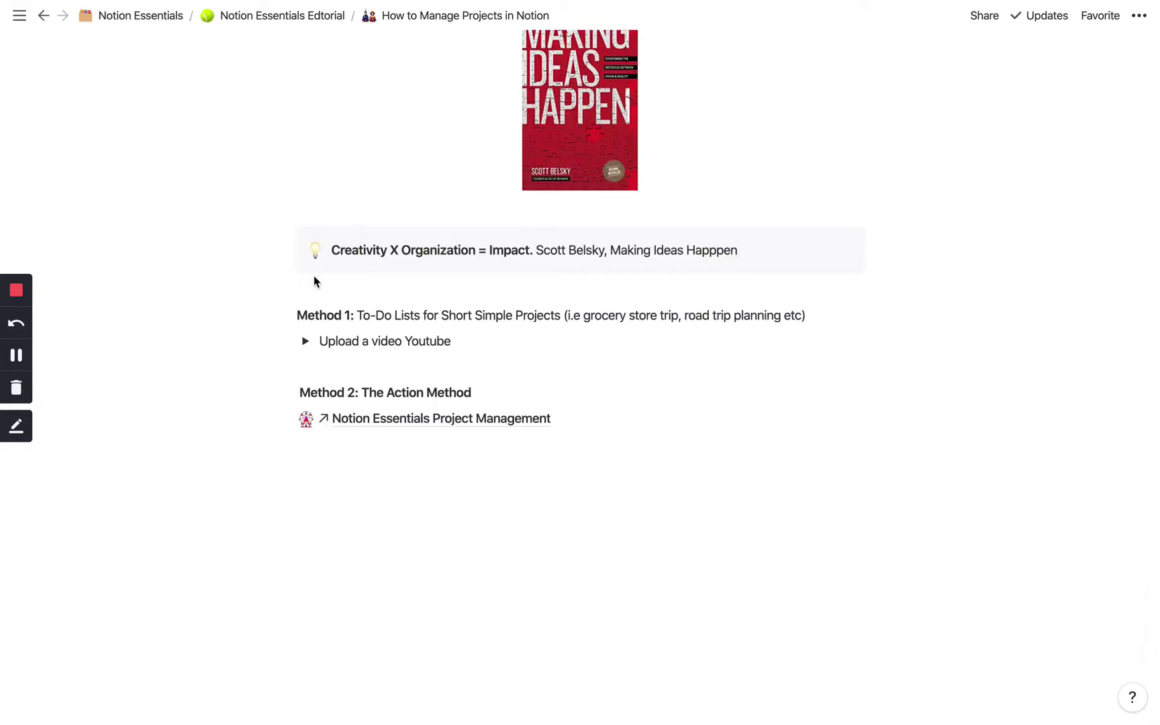
Expand the "Upload a video Youtube" toggle under Method 1 and insert a blank line above the Method 2 heading
left_click(304, 342)
scroll(461, 405, "down", 3)
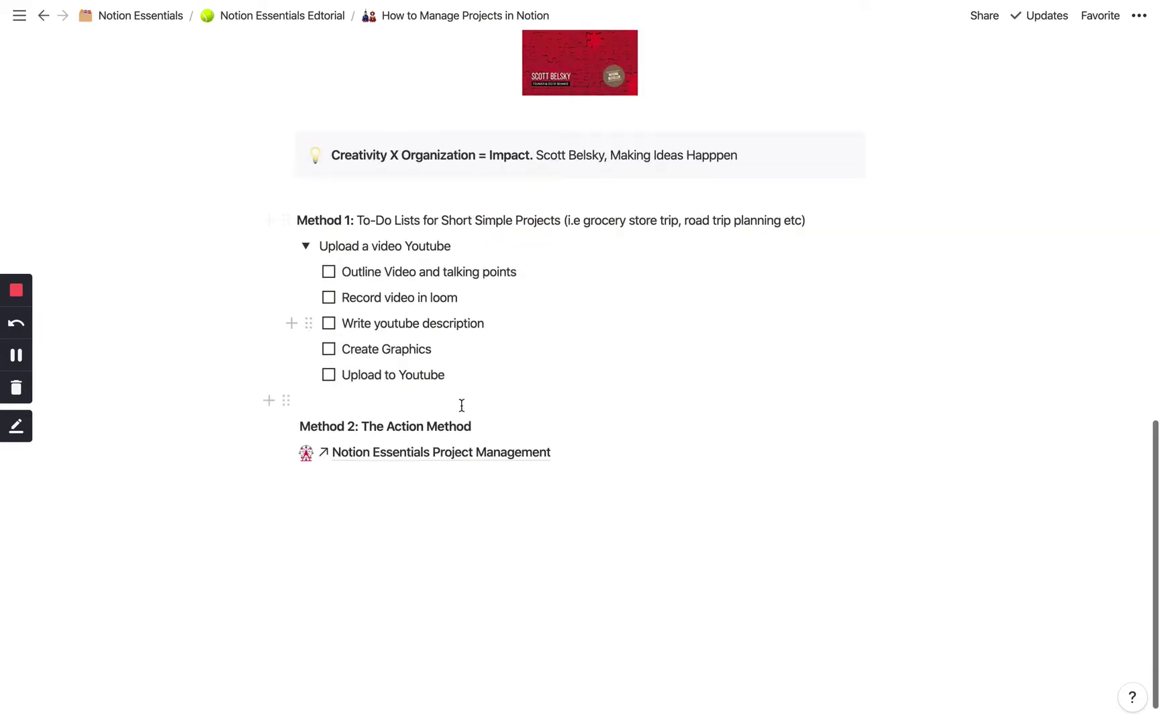
left_click(315, 405)
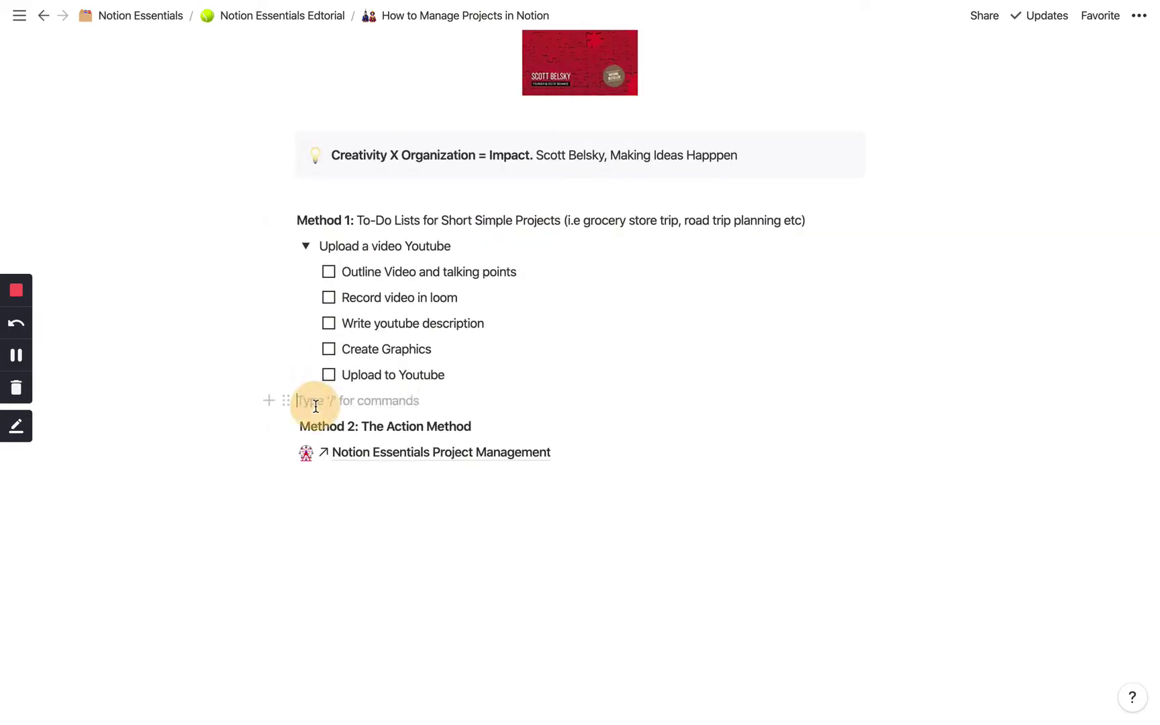
key("Return")
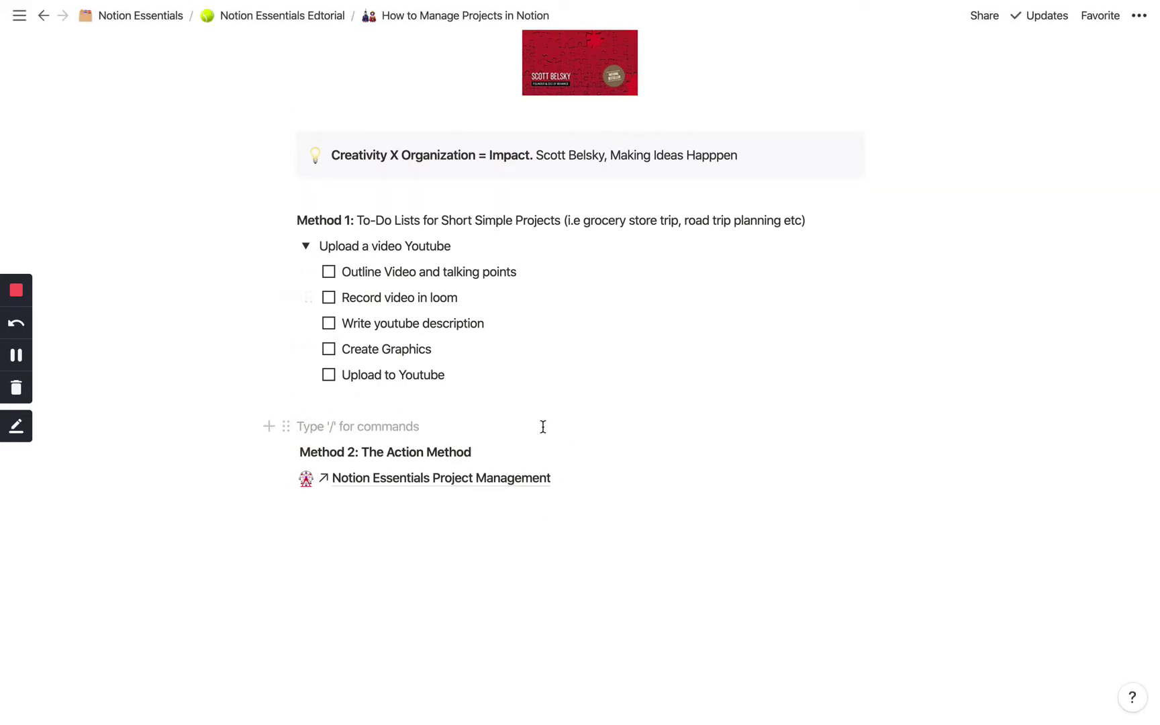
Mark "Outline Video and talking points" and "Record video in loom" as done, and collapse the "Upload a video Youtube" toggle
left_click(328, 272)
left_click(328, 298)
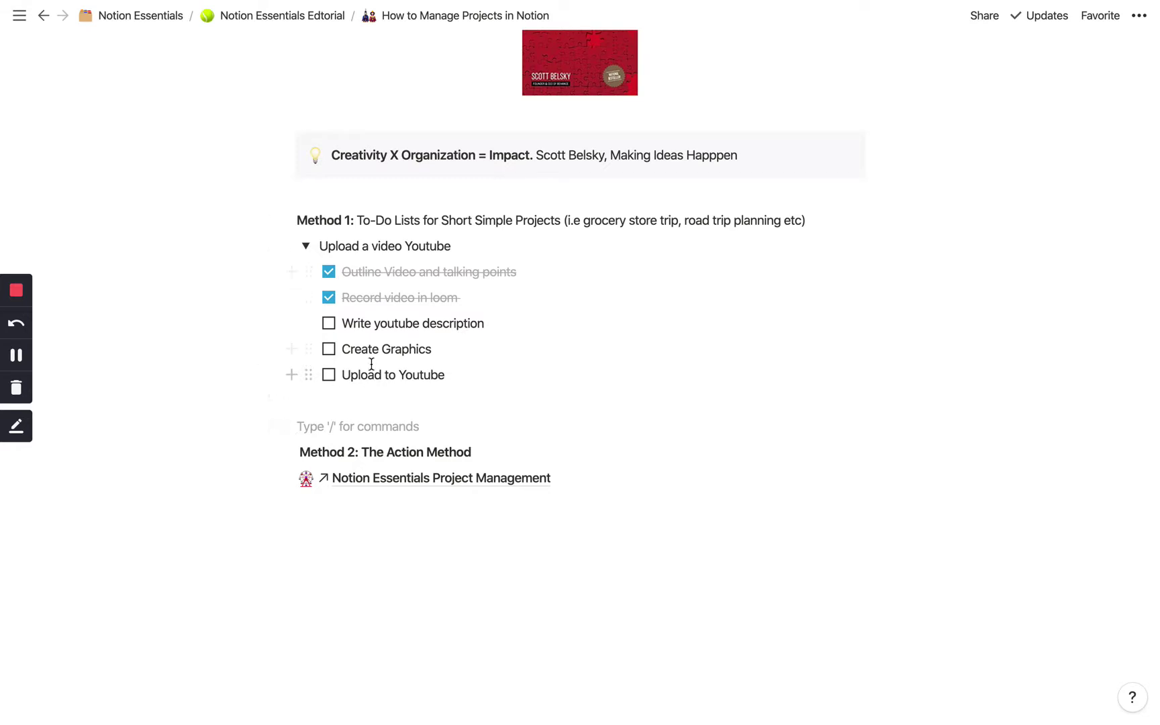
scroll(416, 322, "up", 1)
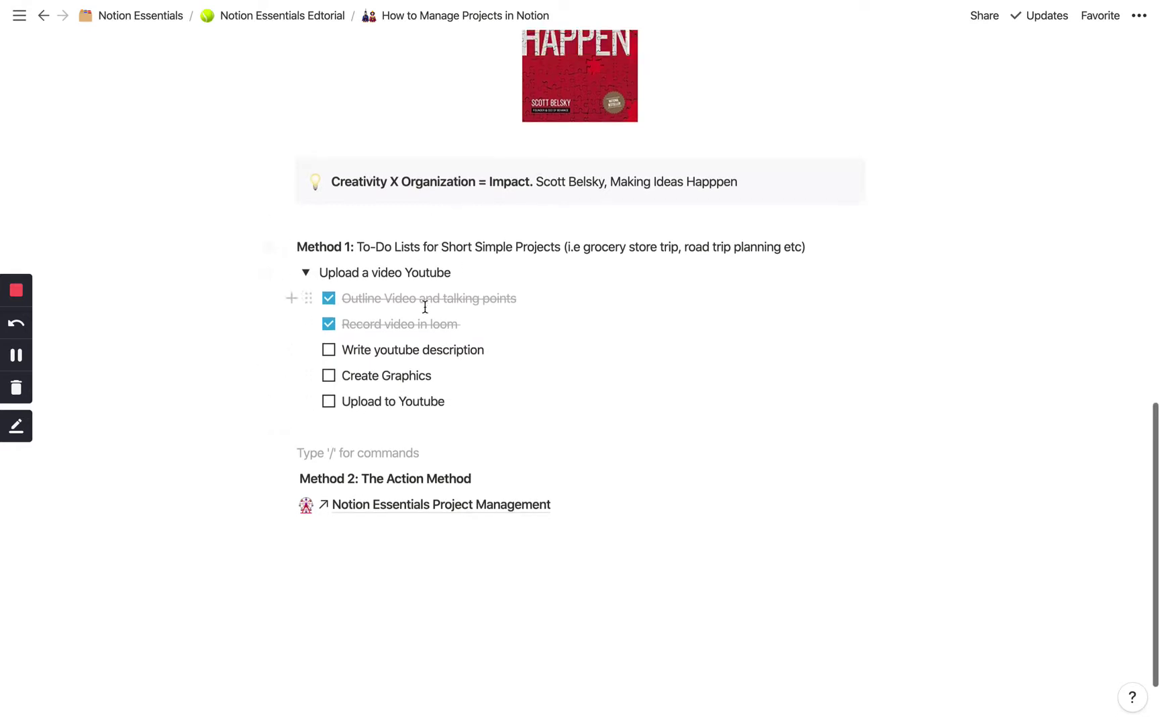
scroll(443, 419, "up", 1)
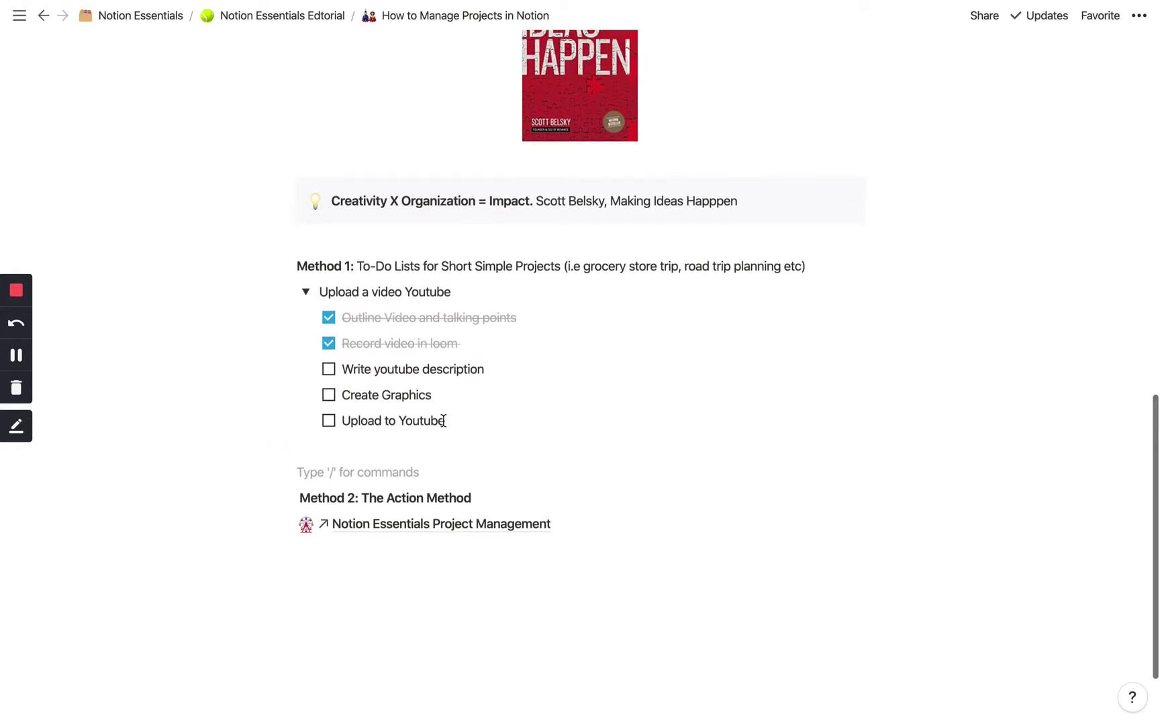
scroll(451, 322, "down", 1)
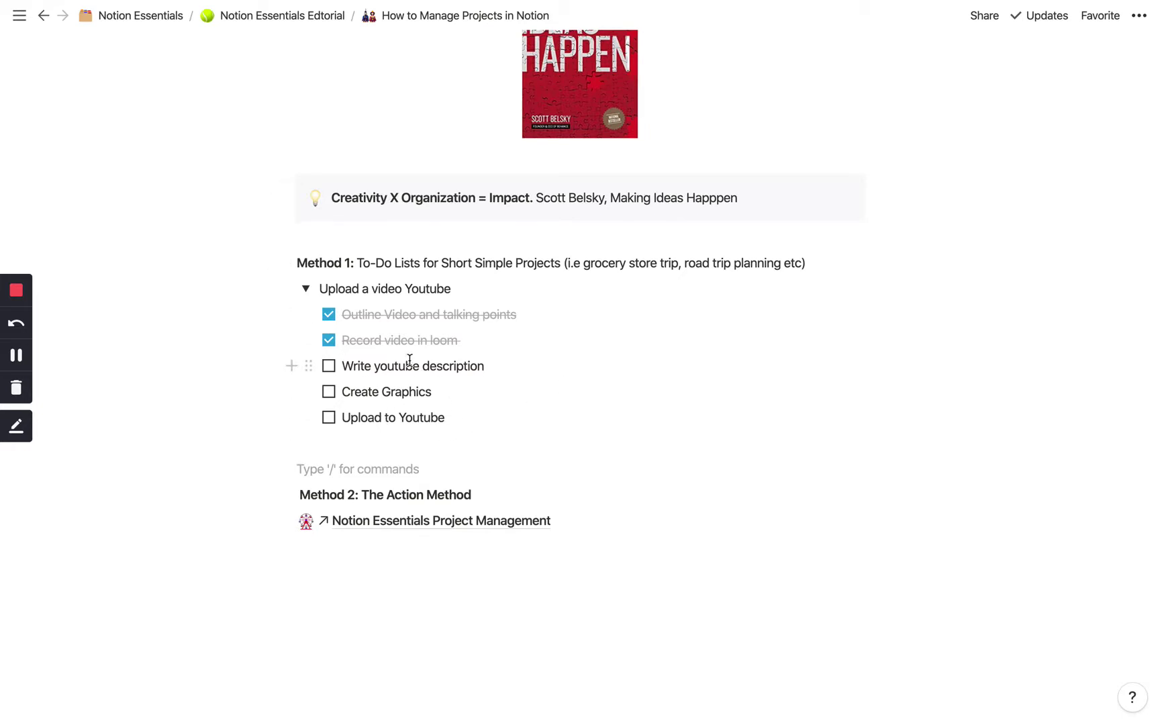
scroll(410, 360, "down", 1)
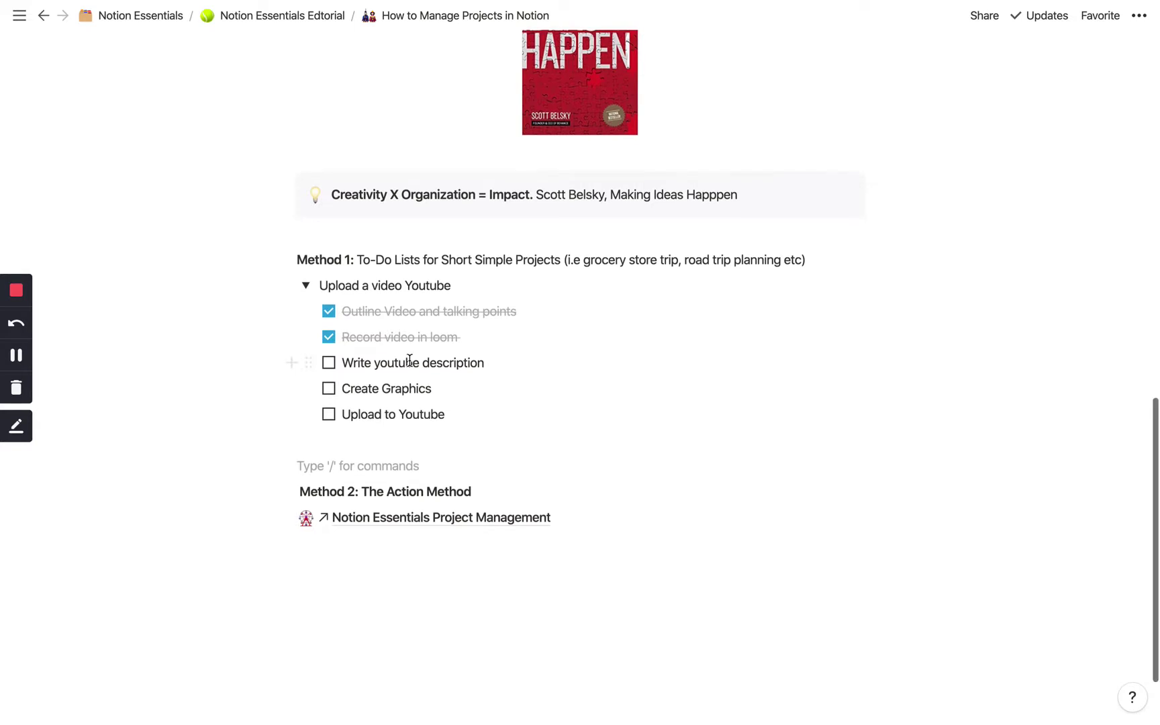
left_click(305, 285)
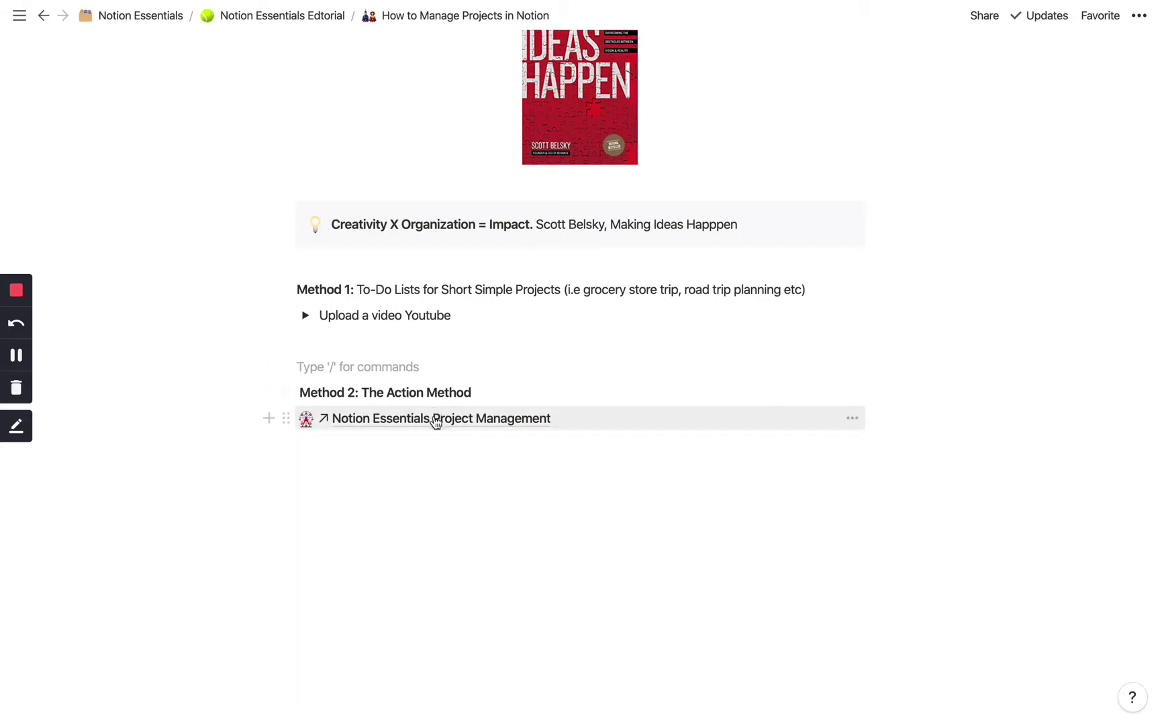
Open Action Steps within the linked Notion Essentials Project Management page and display it in the All Tasks view
left_click(392, 424)
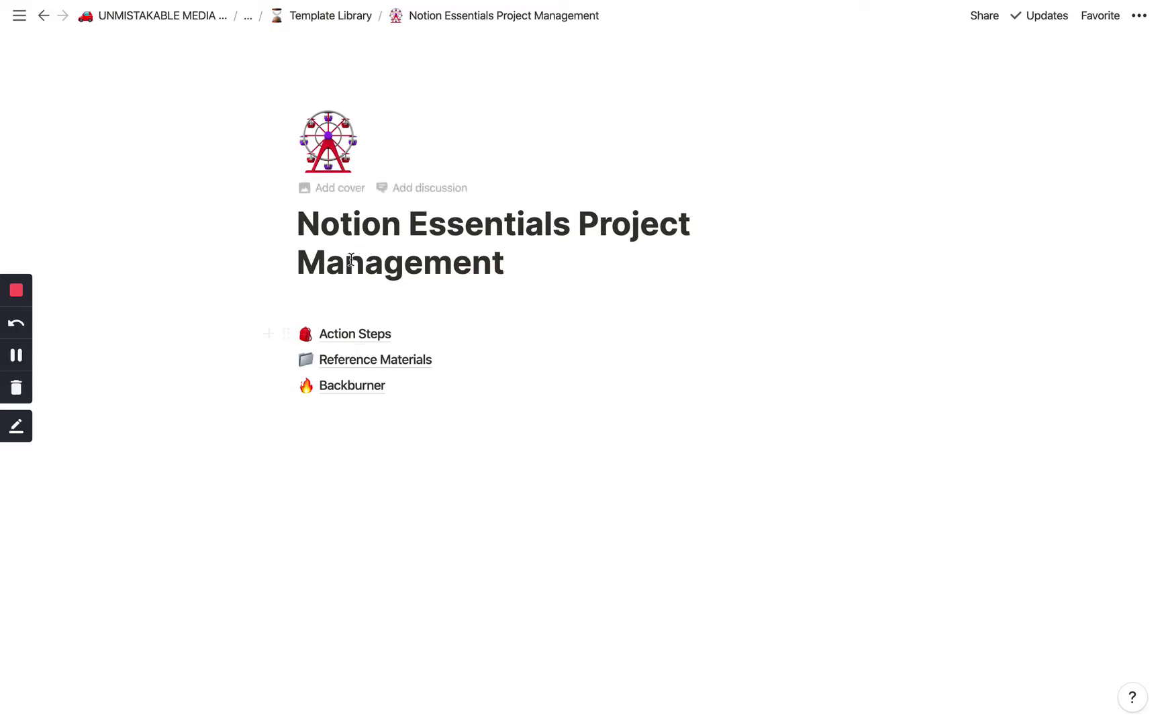
left_click(348, 335)
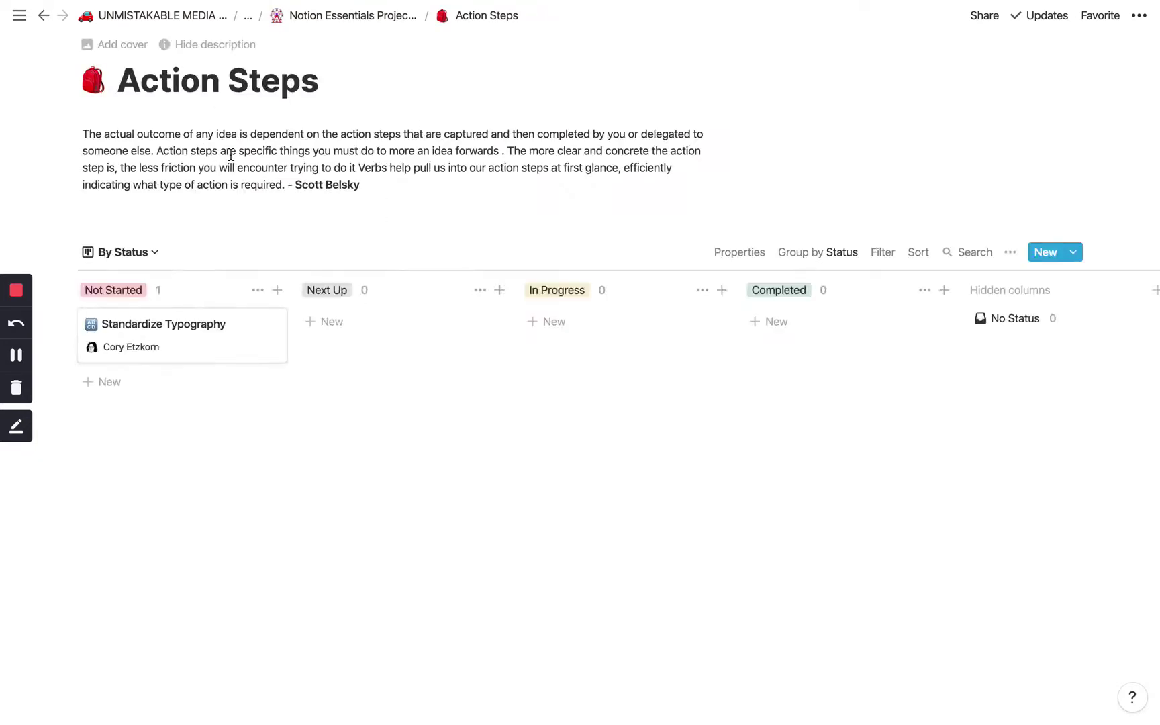
left_click(125, 255)
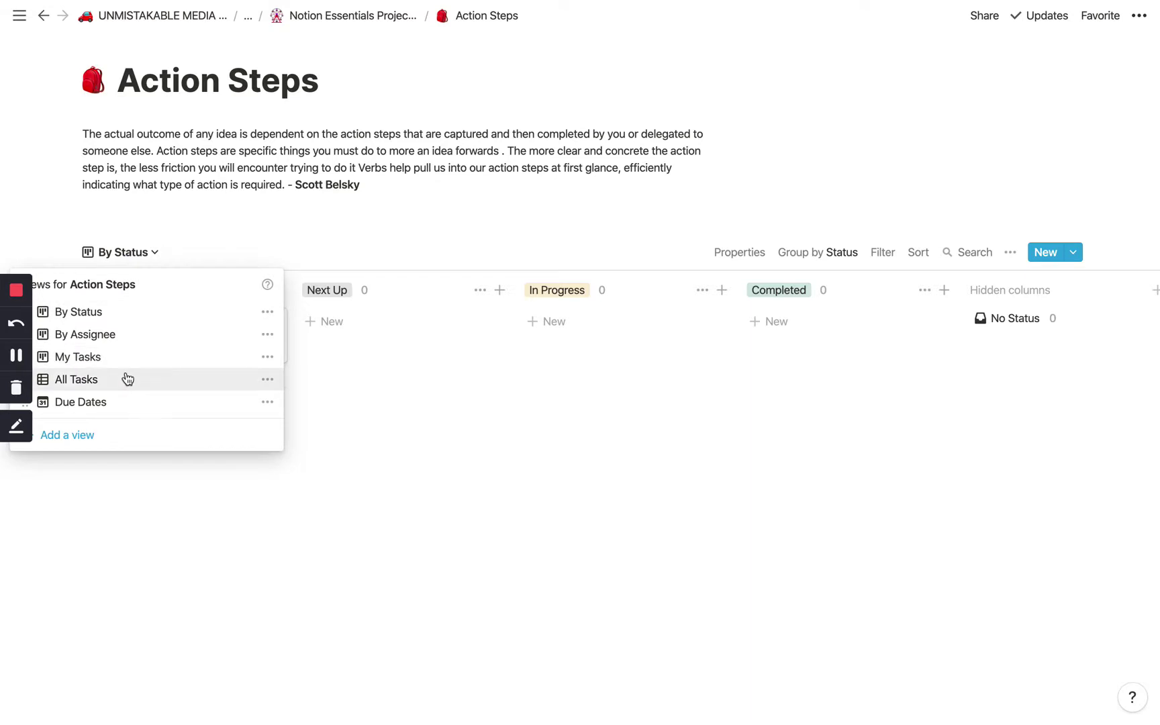
left_click(127, 380)
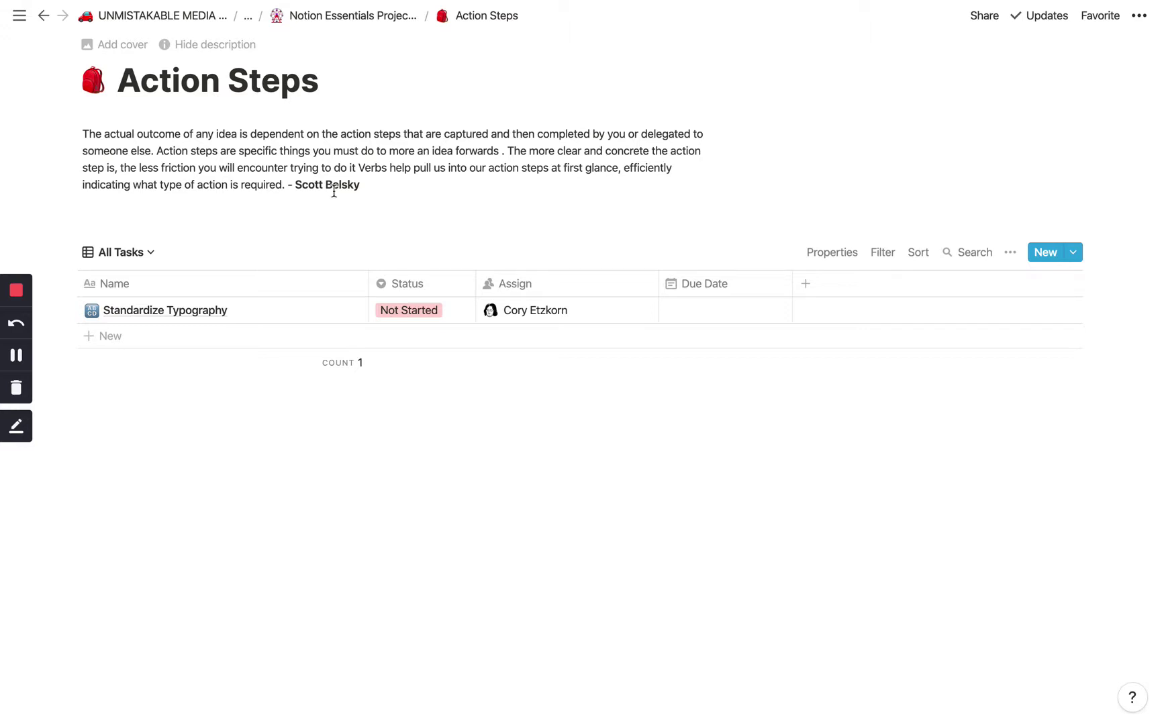
Add a new task named "Write the first paragraph/introduction" to the Action Steps table
left_click(158, 344)
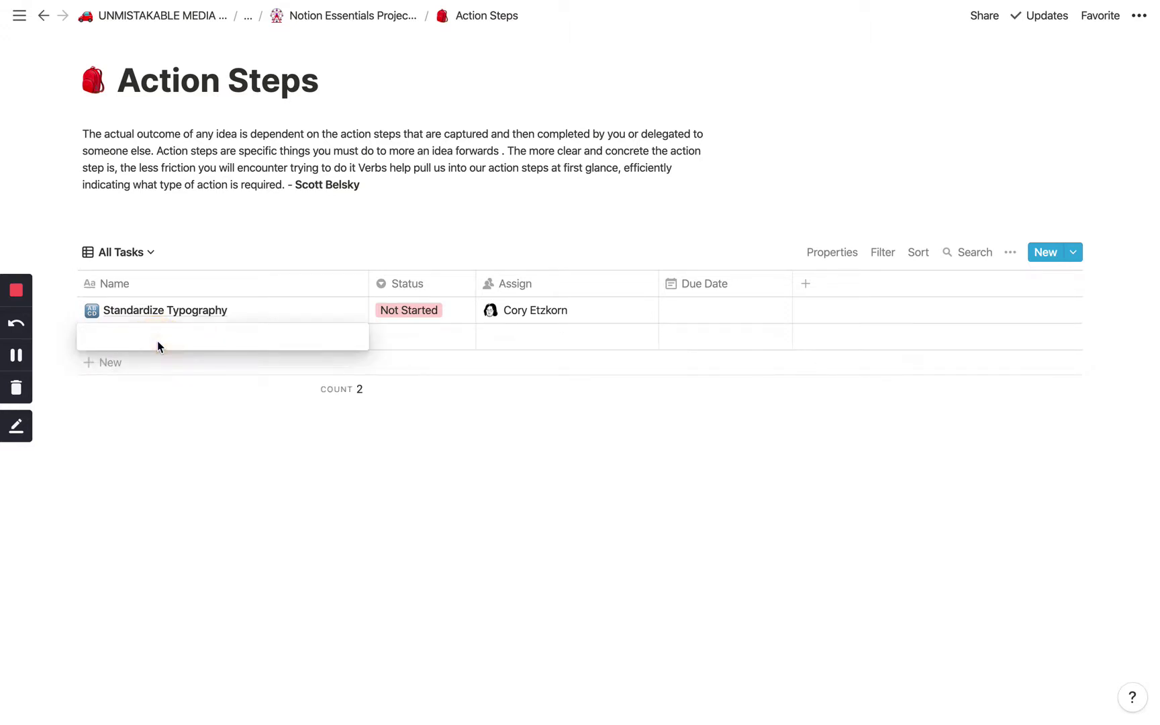
type("Write th")
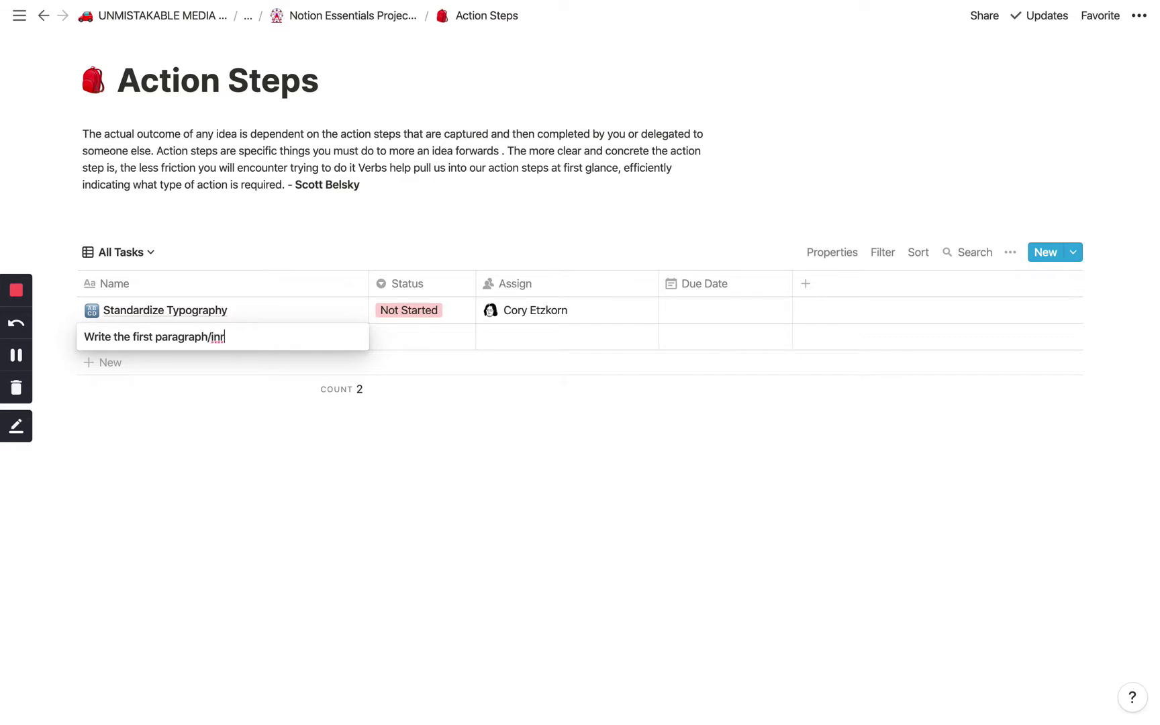
type("e first paragraph/intorduciton tion")
key("Tab")
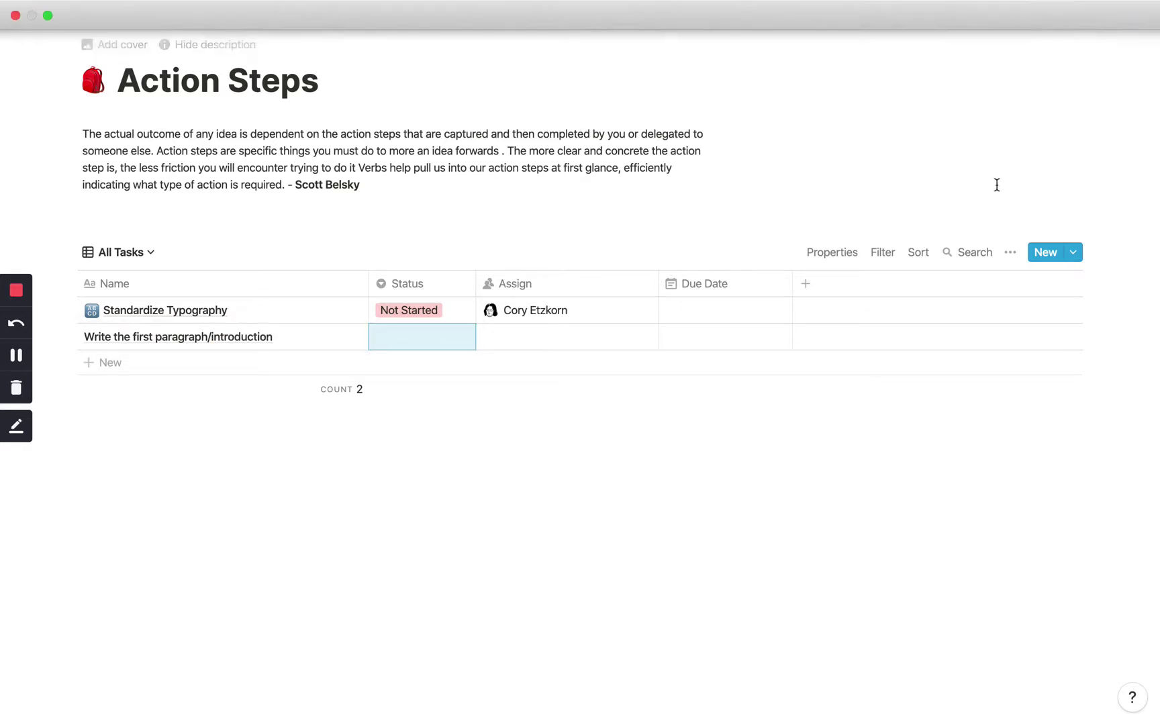
left_click(983, 14)
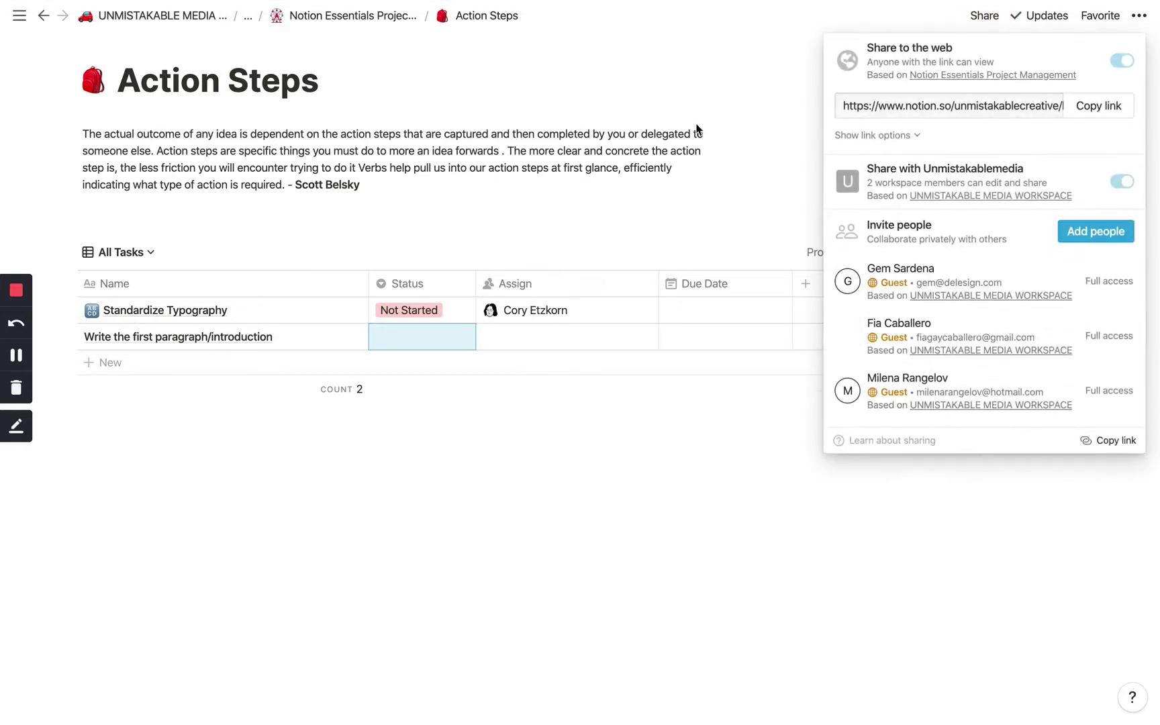
left_click(744, 111)
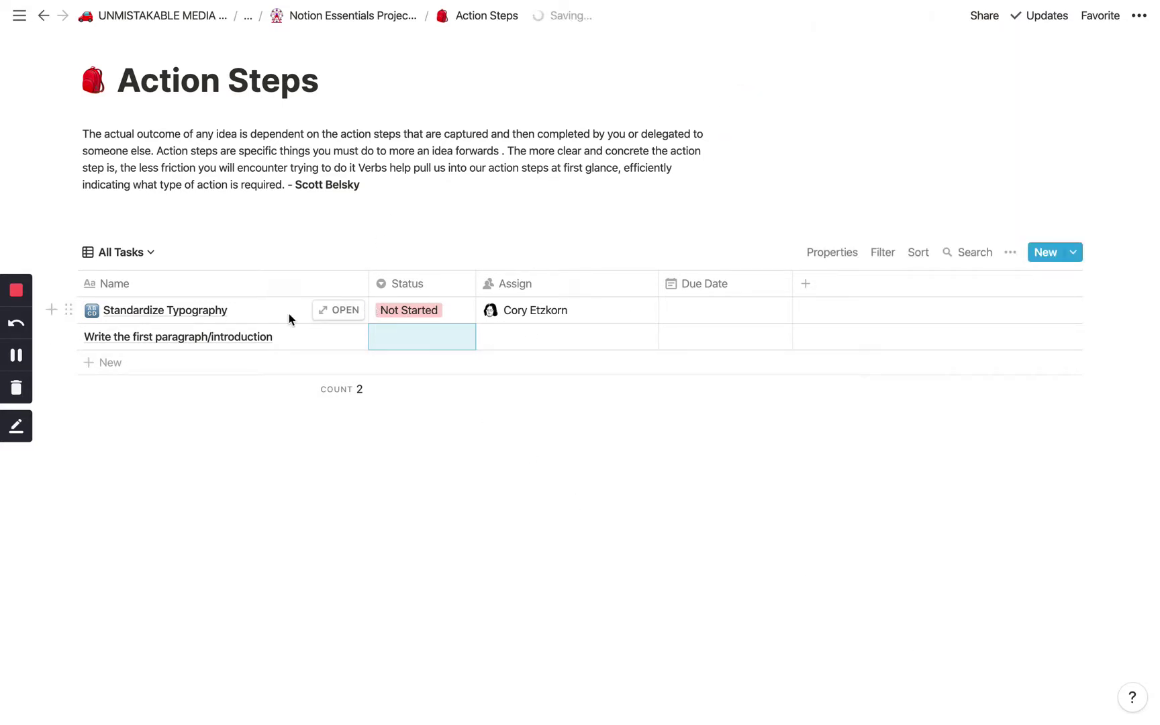
Set the "Write the first paragraph/introduction" task's status to Not Started and its due date to Aug 24, 2020
left_click(405, 338)
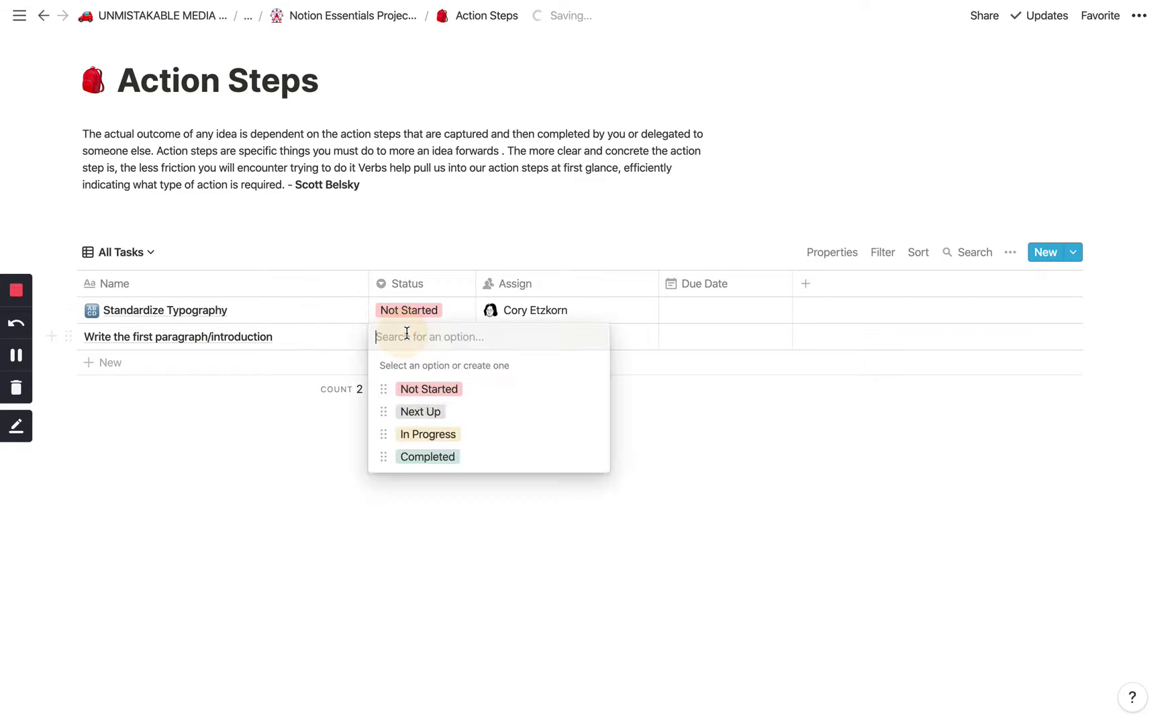
left_click(412, 389)
left_click(704, 338)
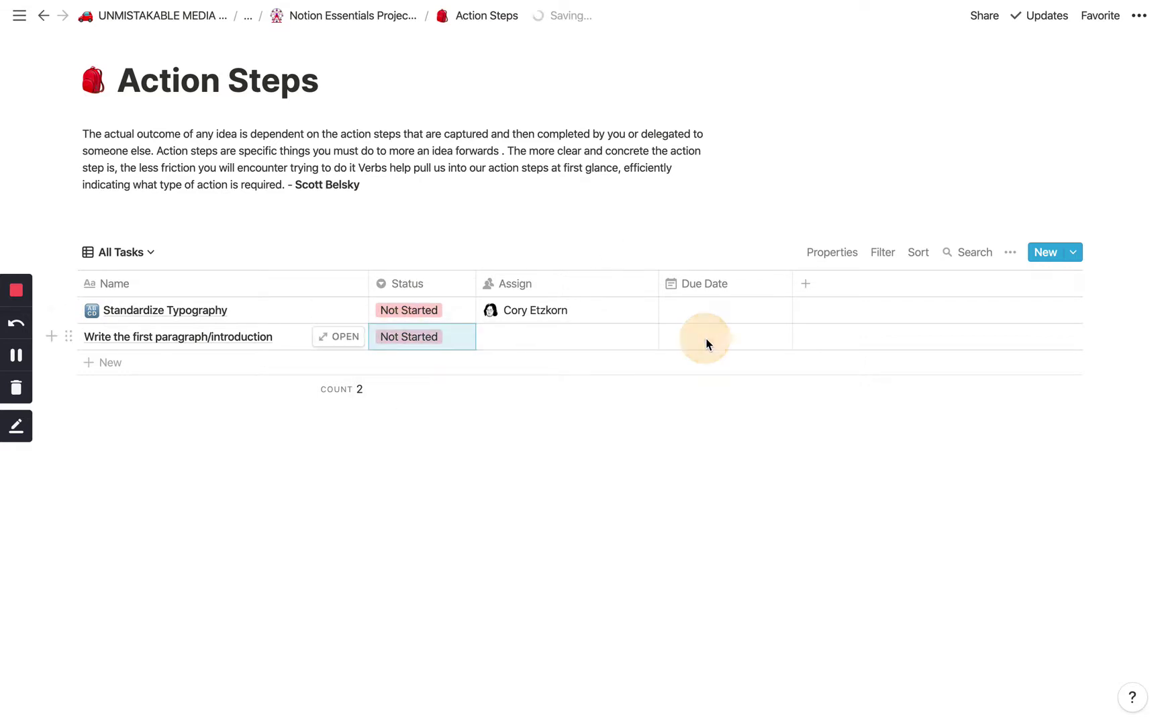
left_click(713, 489)
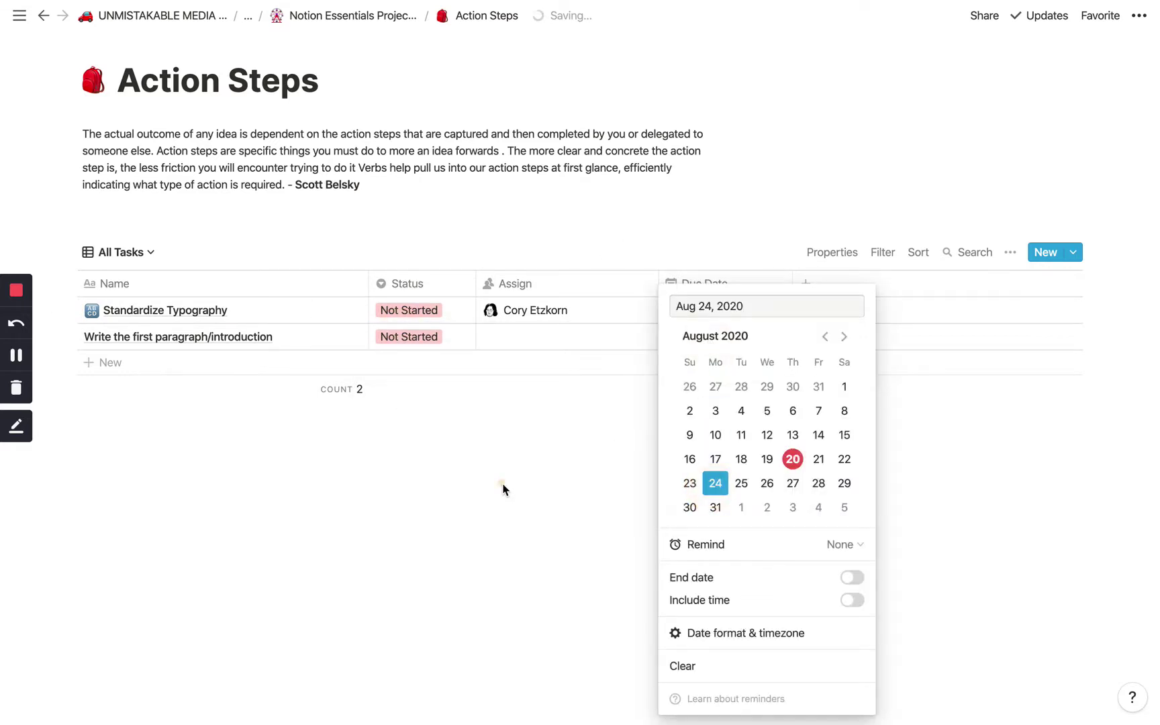
left_click(503, 486)
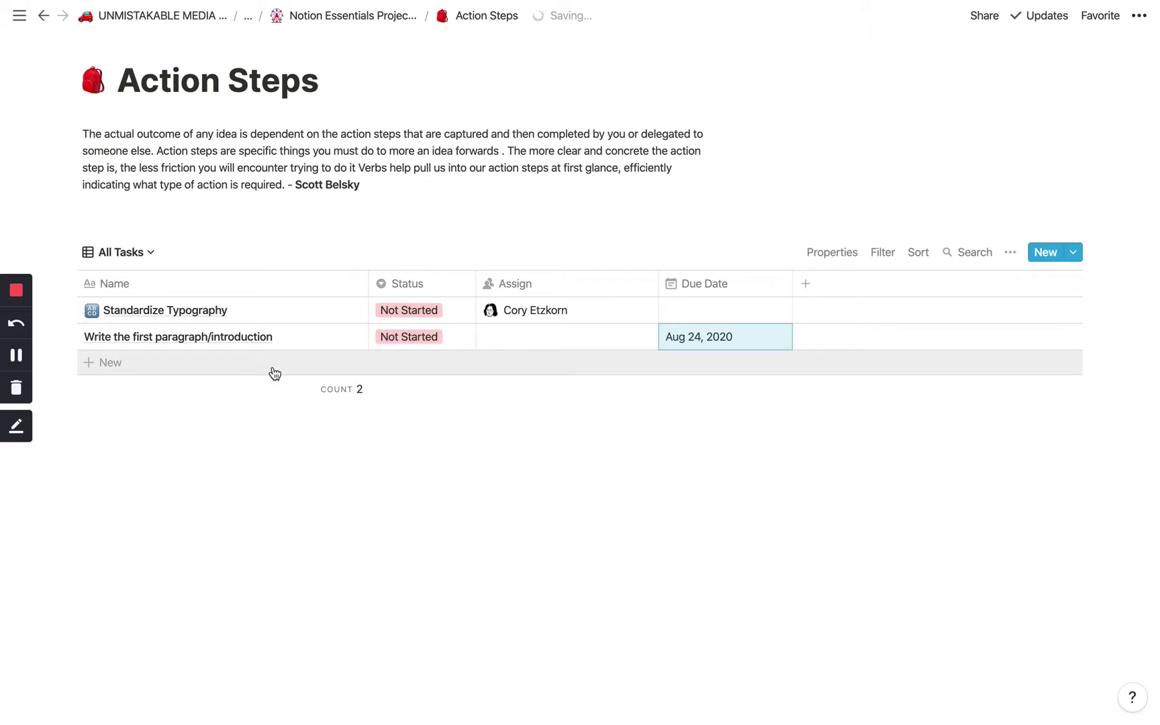
Return to the Notion Essentials Project Management page and open Reference Materials
left_click(351, 26)
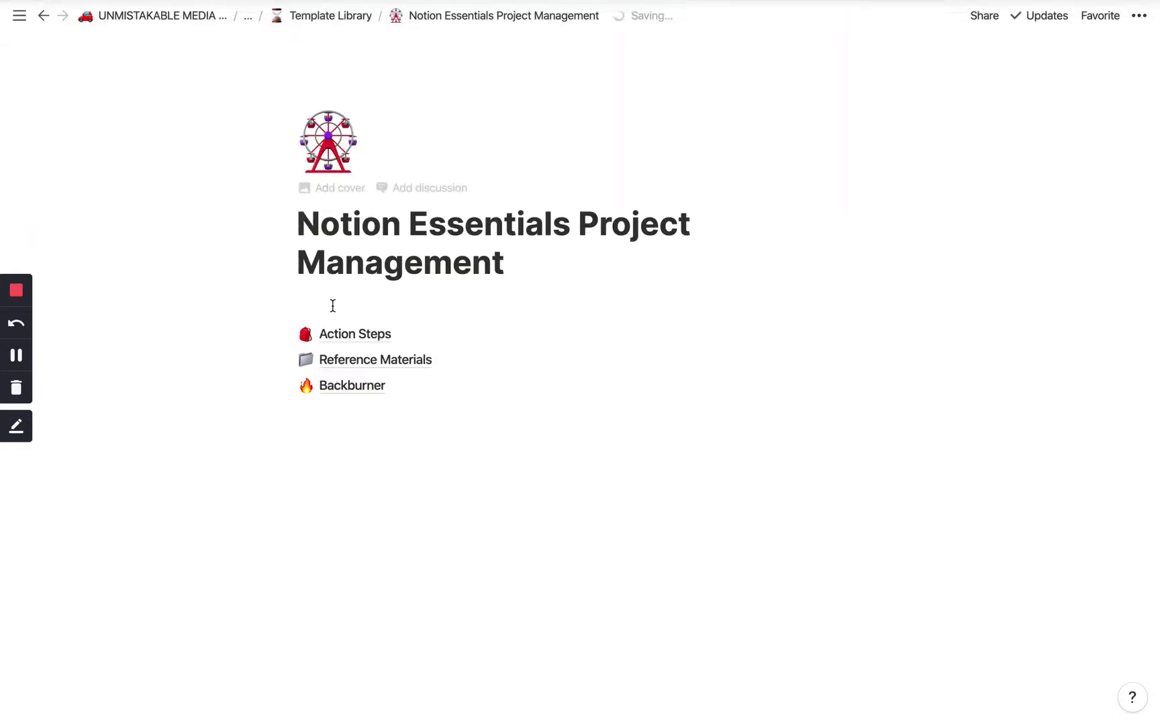
left_click(364, 360)
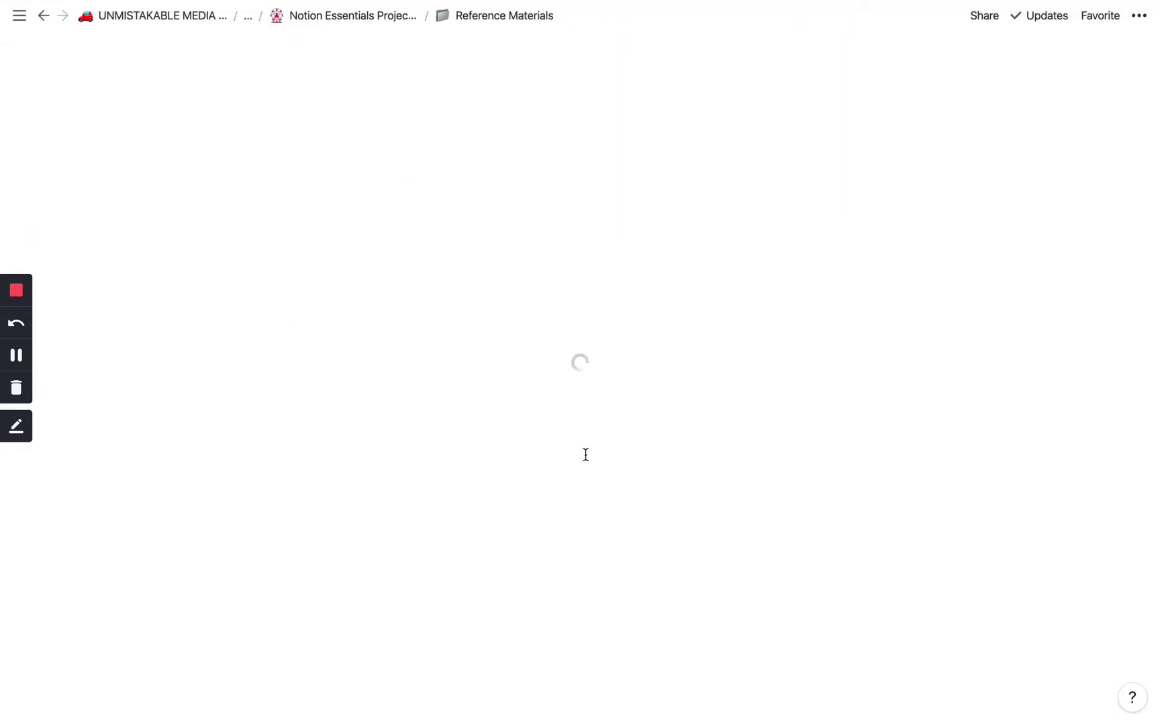
Review the Reference Materials page and the Action Steps table, then return to the Notion Essentials Project Management page
left_click(567, 423)
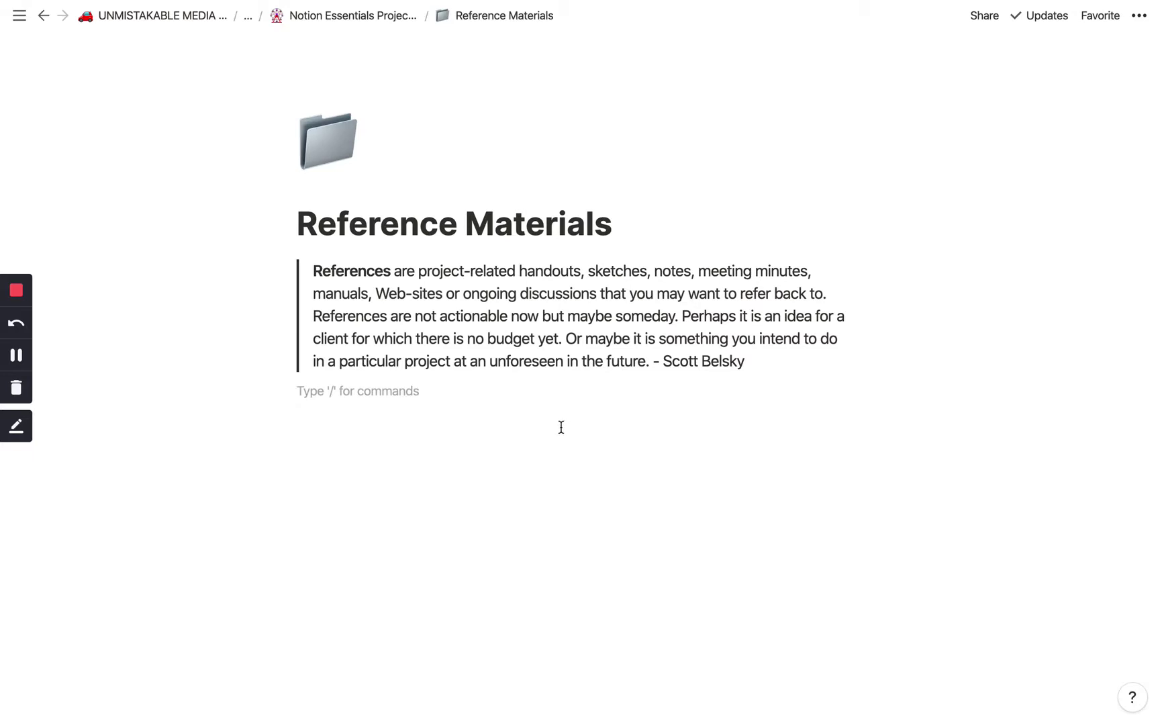
left_click(355, 19)
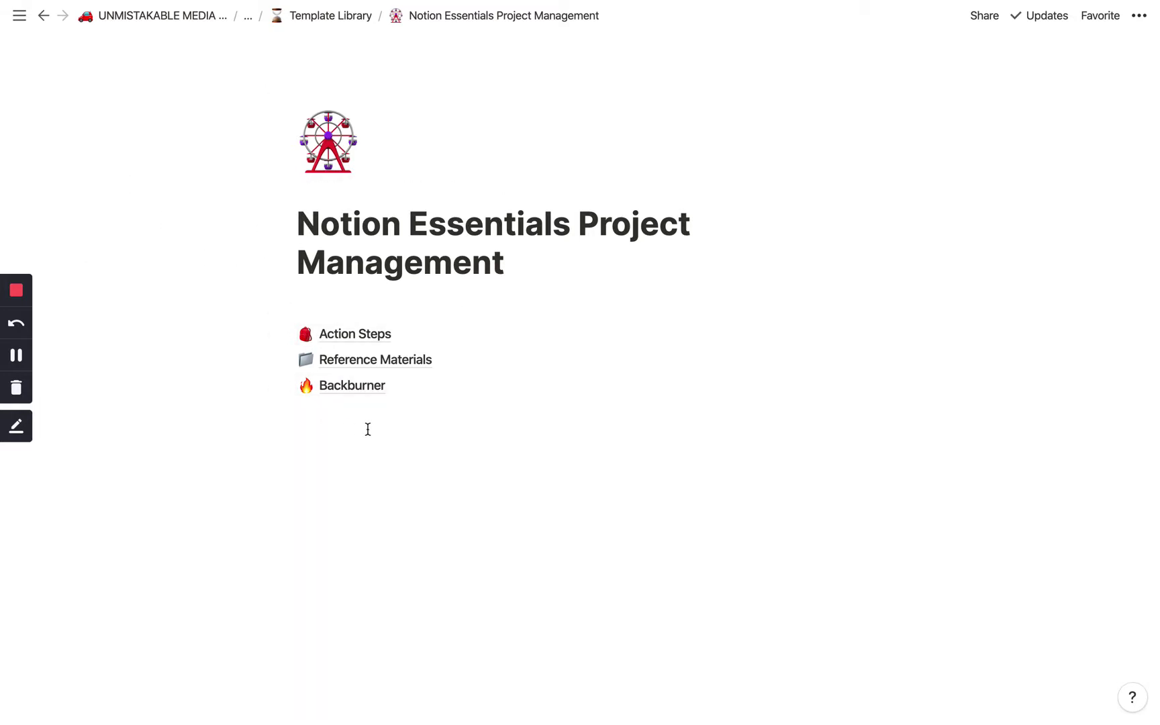
left_click(349, 333)
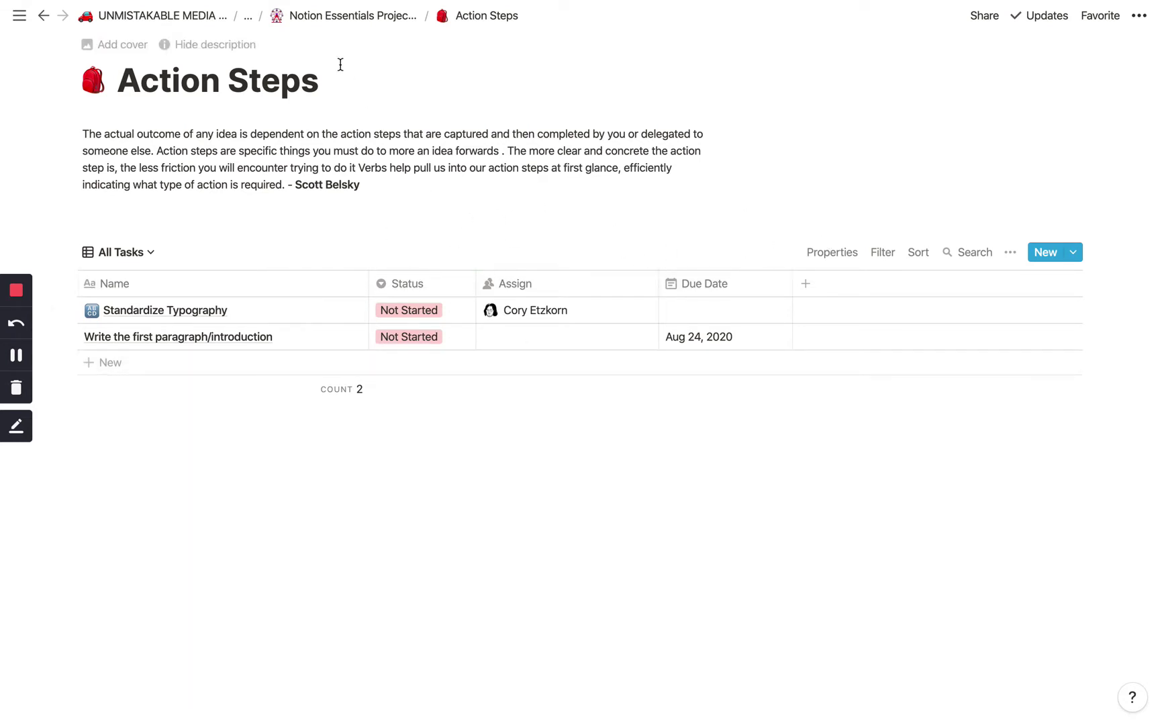
left_click(350, 18)
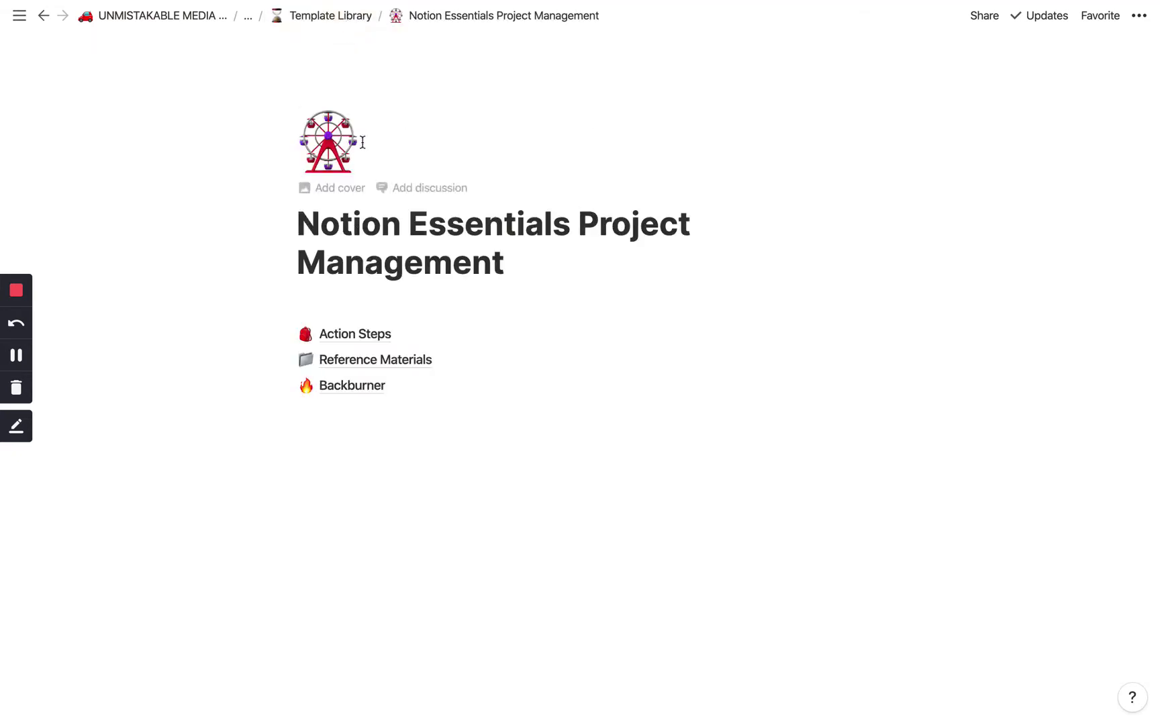
Go back through the visited pages to the How to Manage Projects in Notion page
left_click(41, 24)
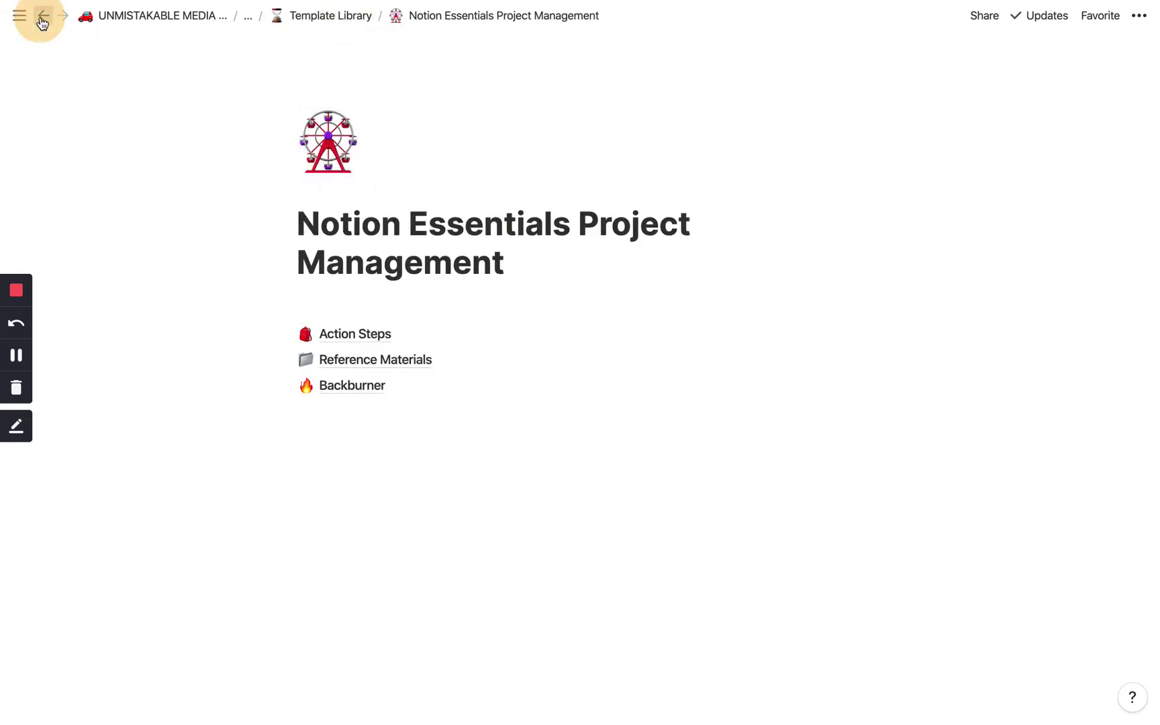
left_click(42, 23)
left_click(41, 24)
left_click(42, 23)
left_click(42, 23)
left_click(42, 24)
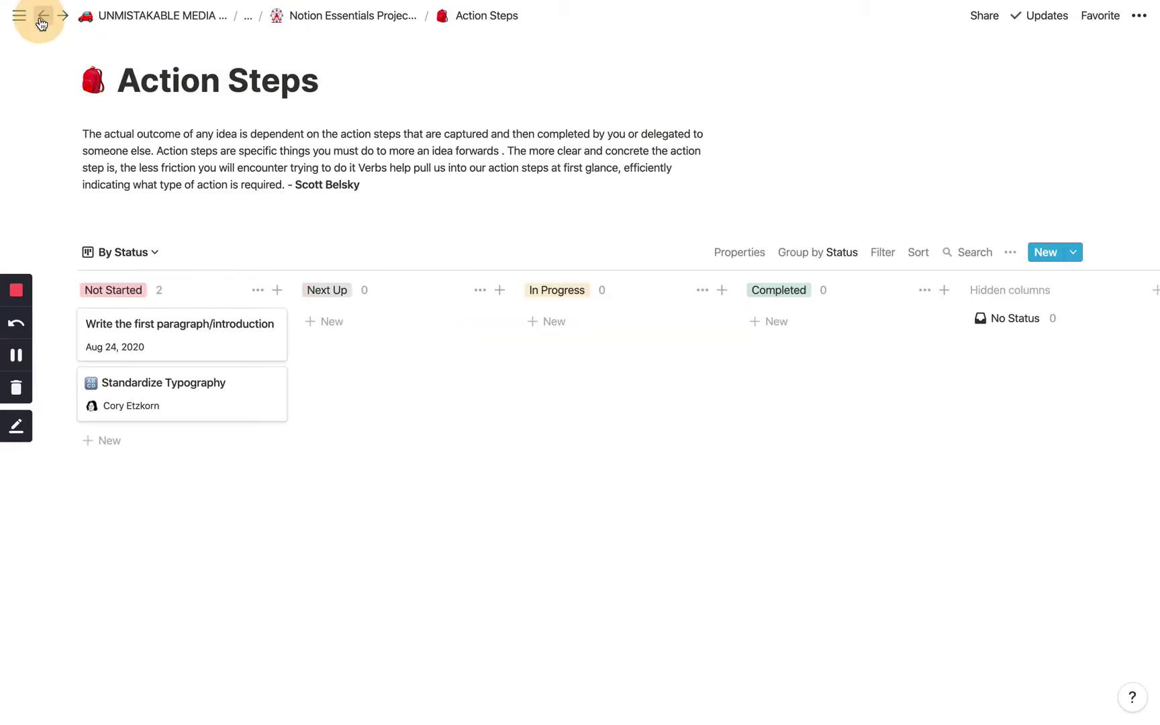
left_click(42, 23)
left_click(42, 23)
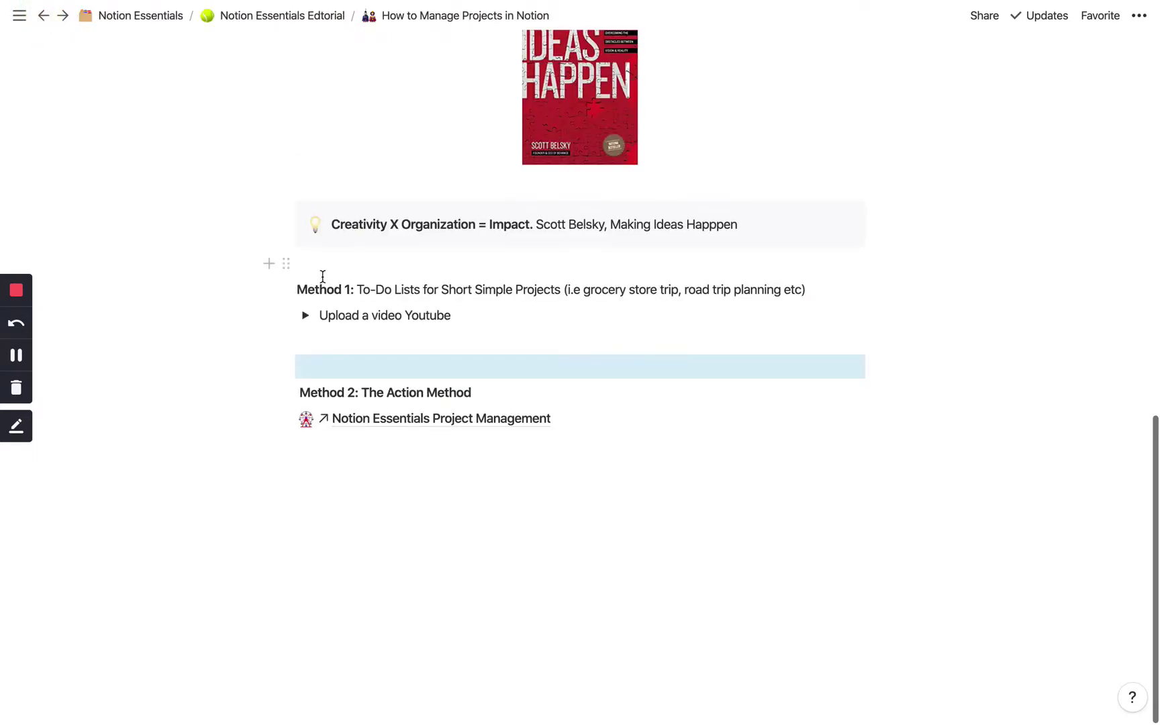
Open the How to Manage Projects in Notion entry from the Notion Essentials Edtorial table as a full page
left_click(135, 16)
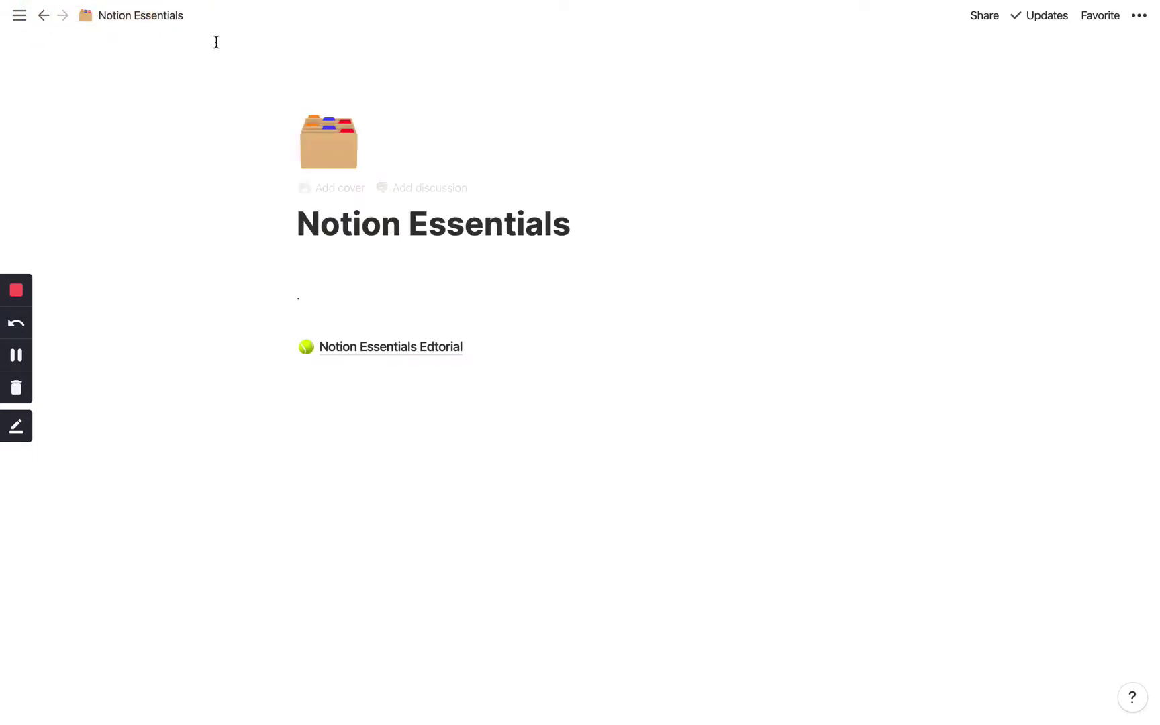
left_click(354, 353)
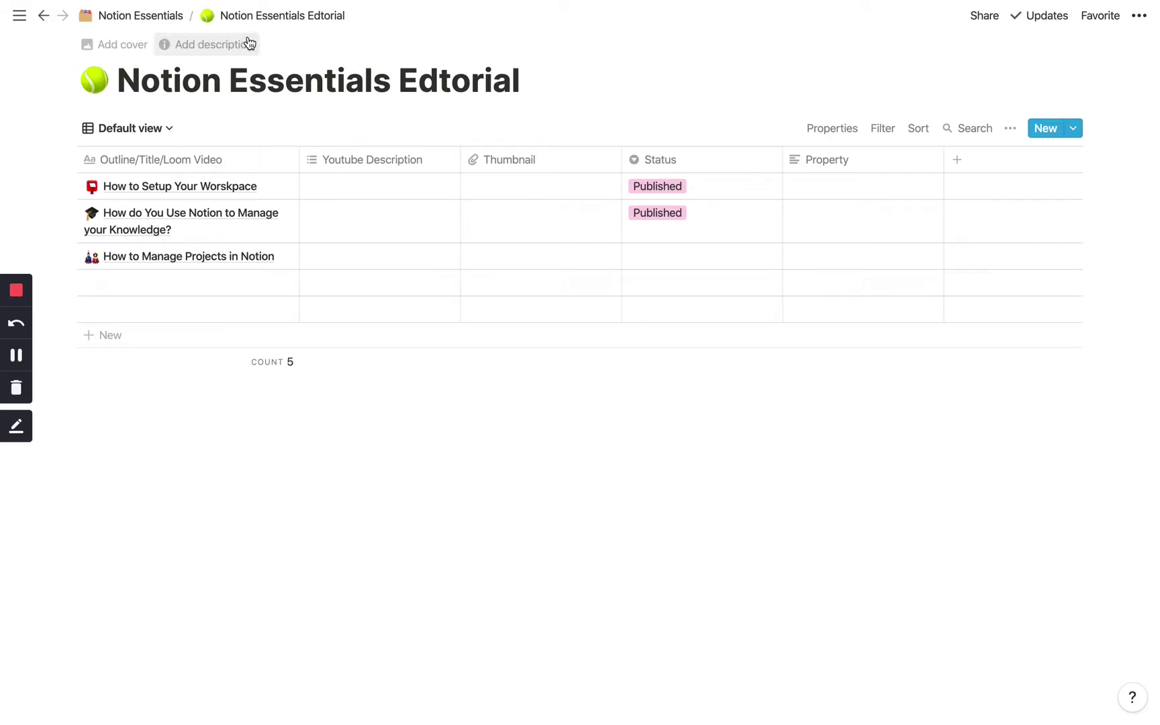
left_click(267, 256)
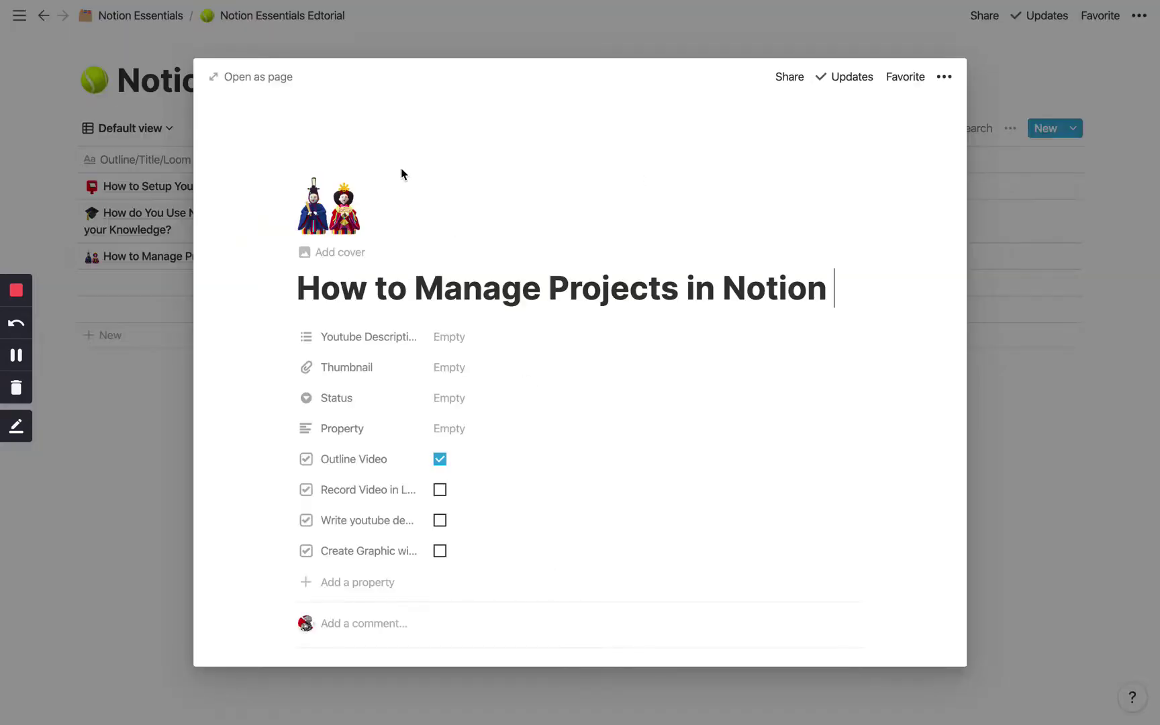
left_click(240, 76)
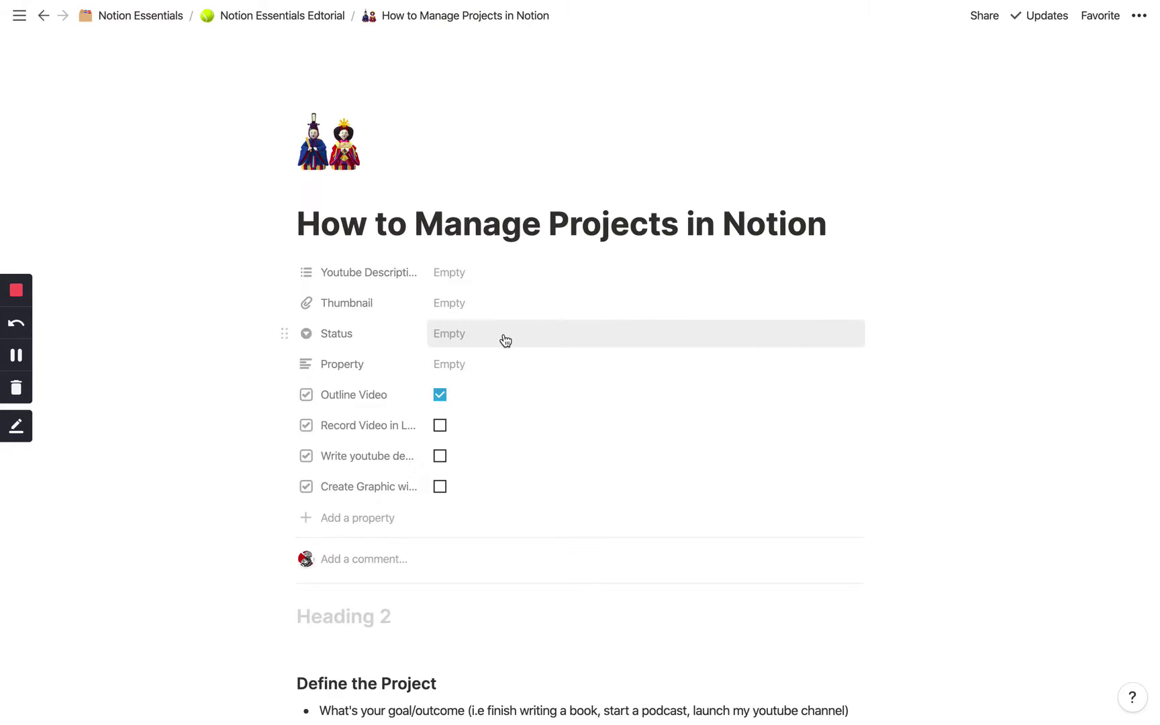
Expand the "Upload a video Youtube" toggle under Method 1 and review its to-do list
scroll(502, 336, "down", 10)
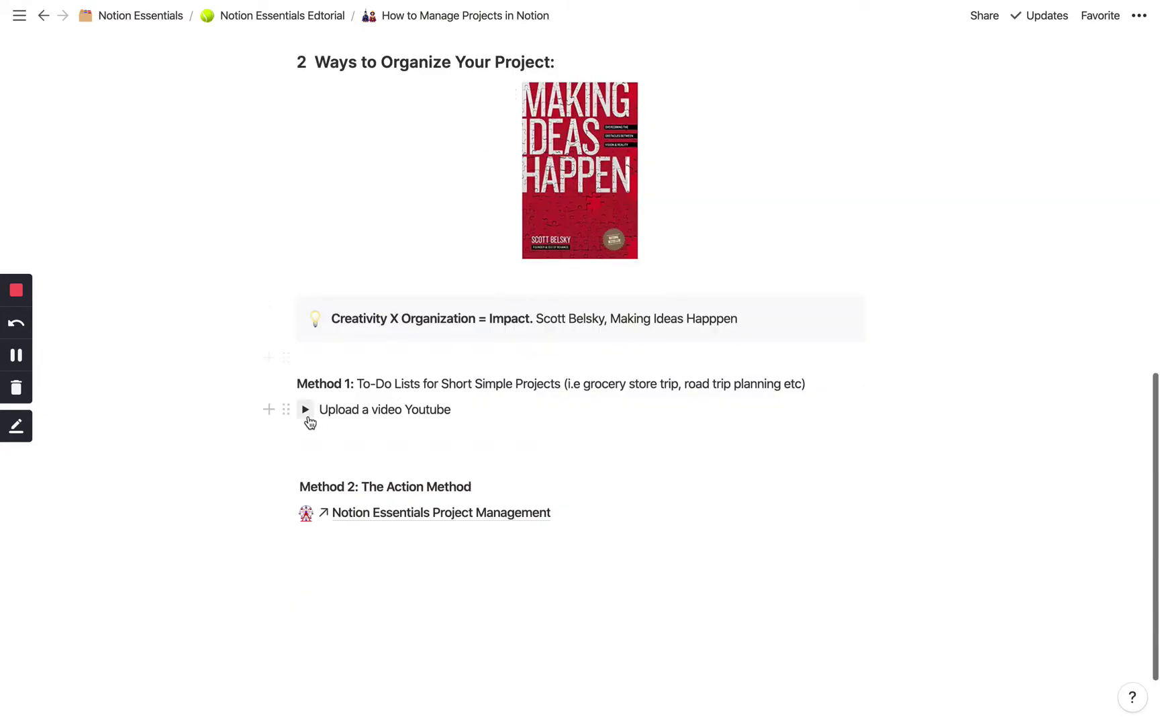
left_click(305, 410)
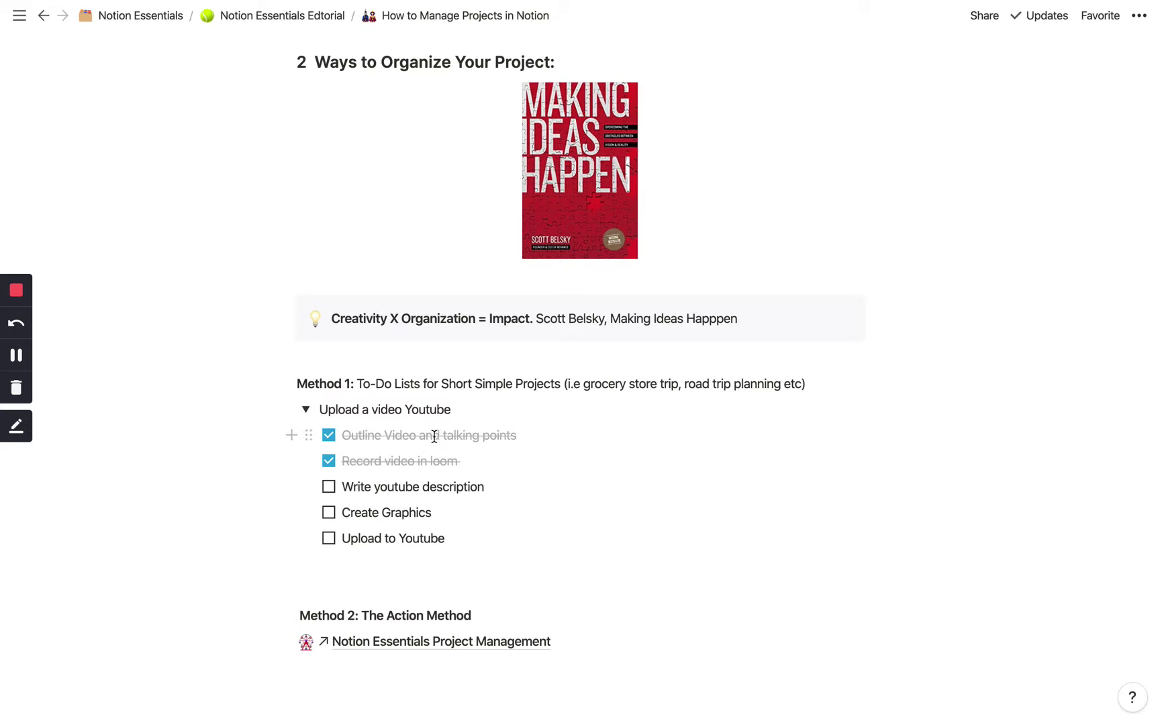
scroll(454, 421, "down", 2)
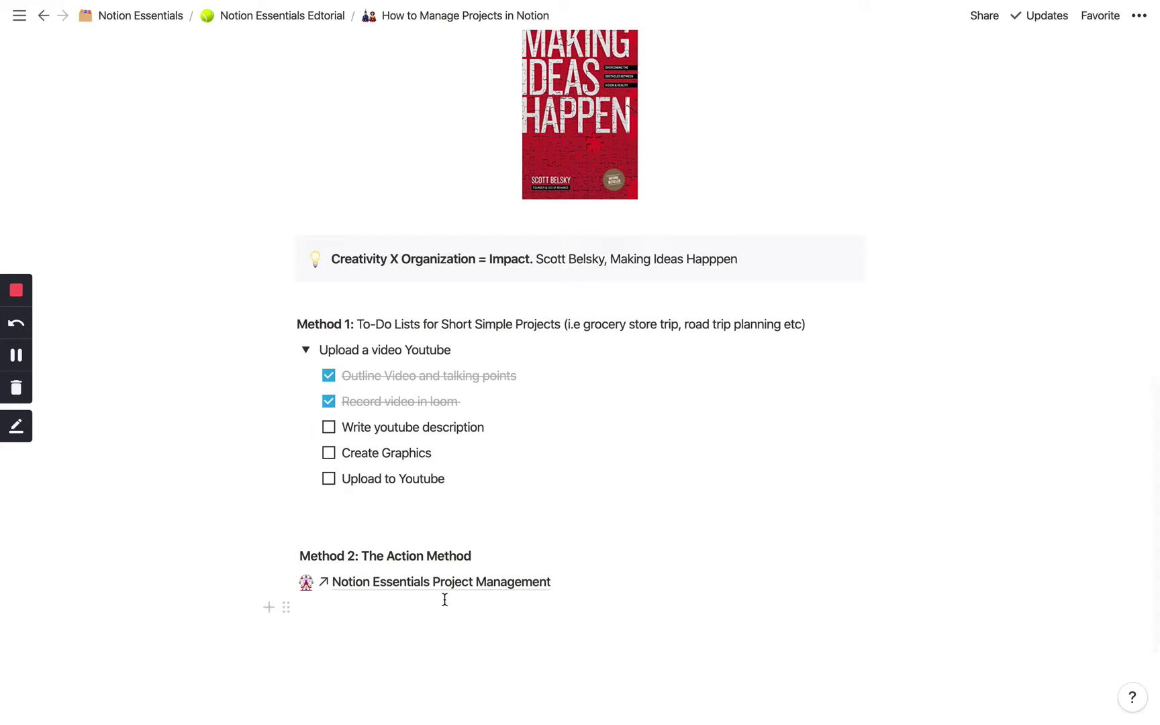
scroll(445, 600, "down", 1)
scroll(402, 507, "down", 4)
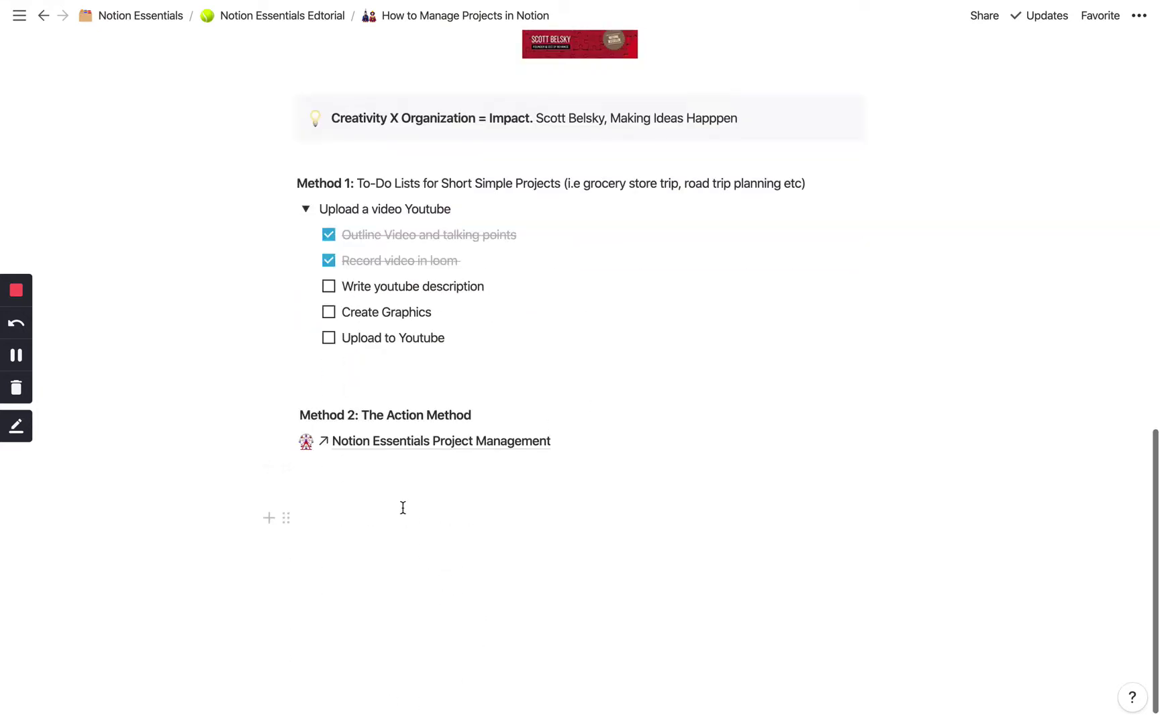
Open Action Steps through the Notion Essentials Project Management link under Method 2 and switch it to the All Tasks view
left_click(458, 441)
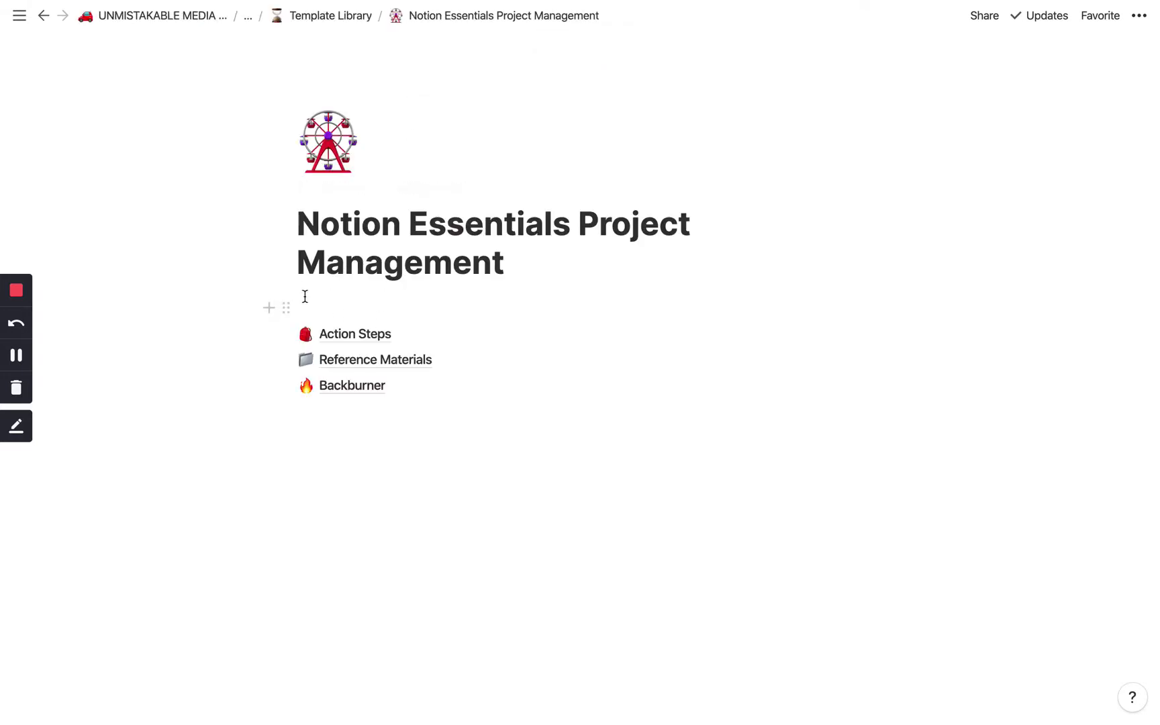
left_click(321, 339)
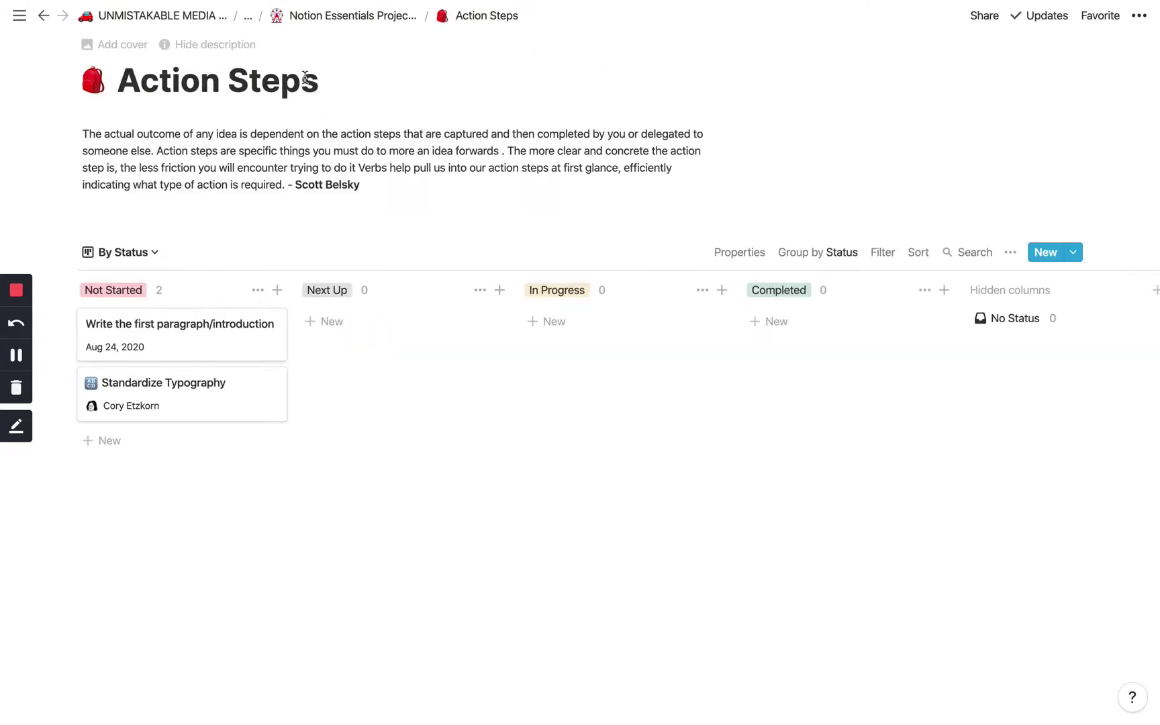
left_click(125, 252)
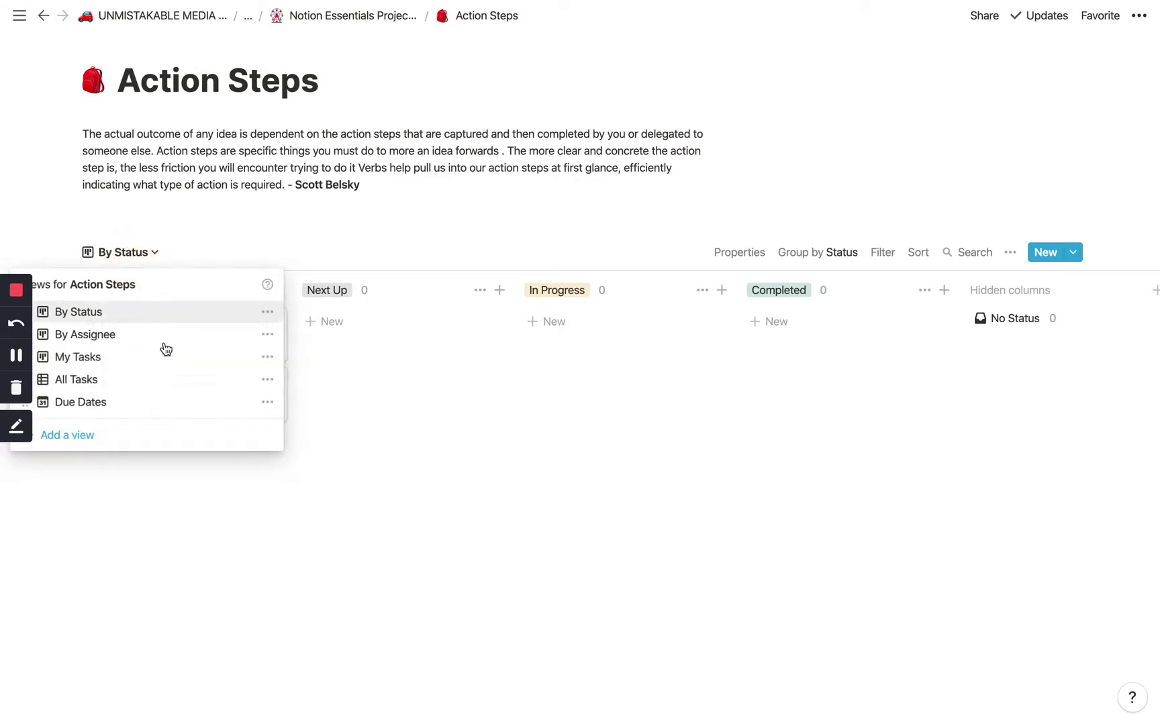
left_click(168, 380)
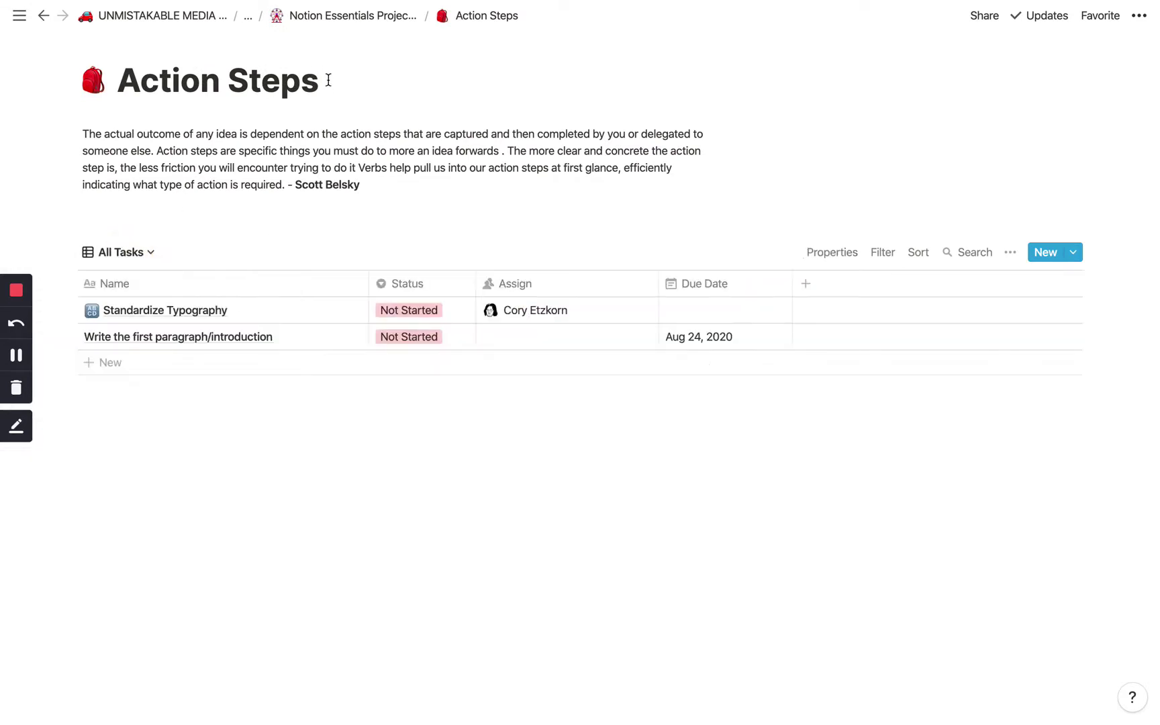
Create a full-page table below the Backburner link on the Notion Essentials Project Management page
left_click(332, 17)
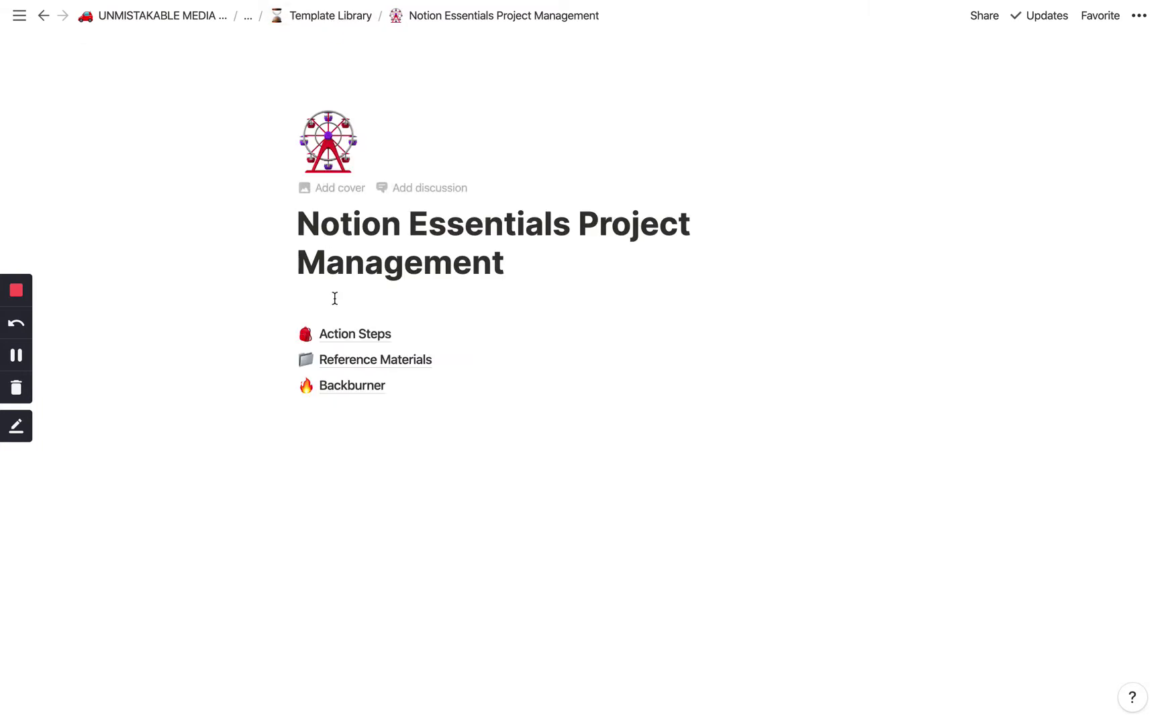
left_click(344, 497)
key("Return")
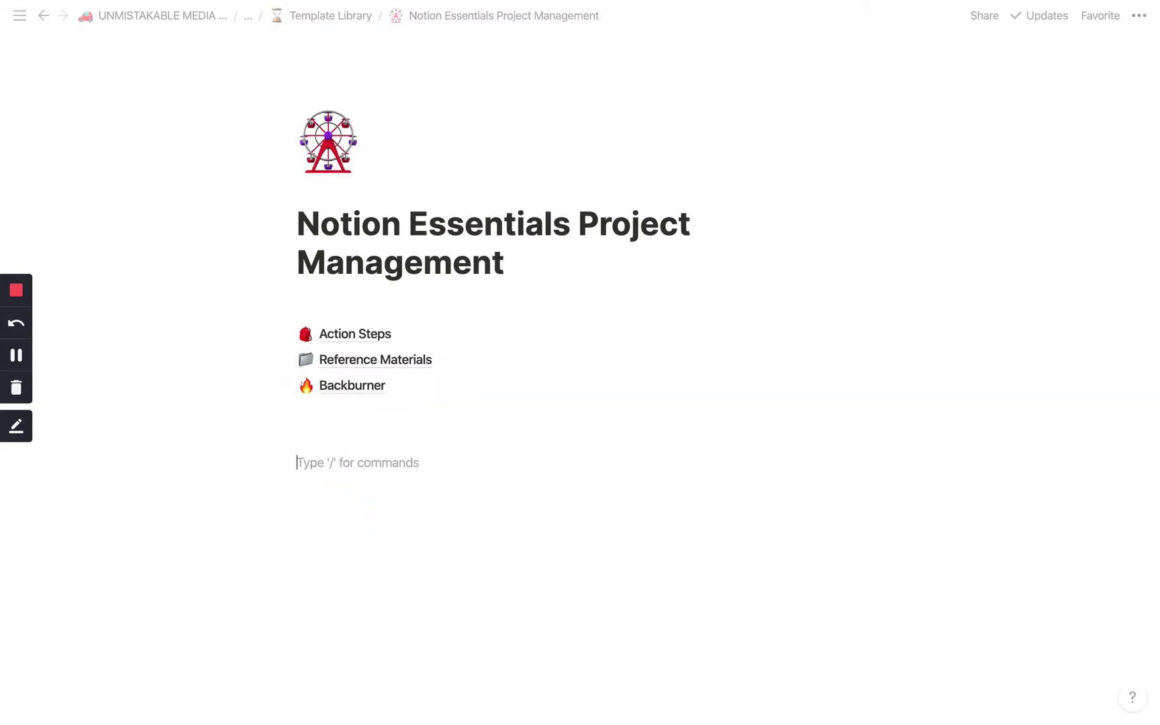
type("/page")
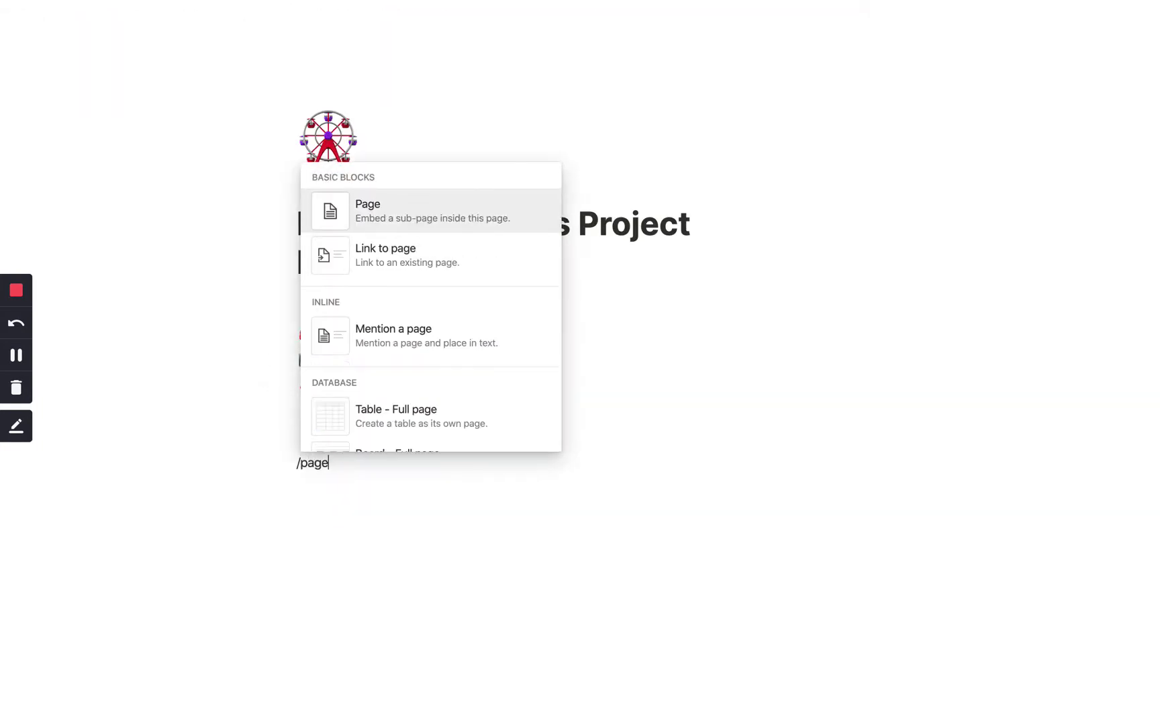
key("Down")
key("Down")
key("Down")
key("Down")
key("Up")
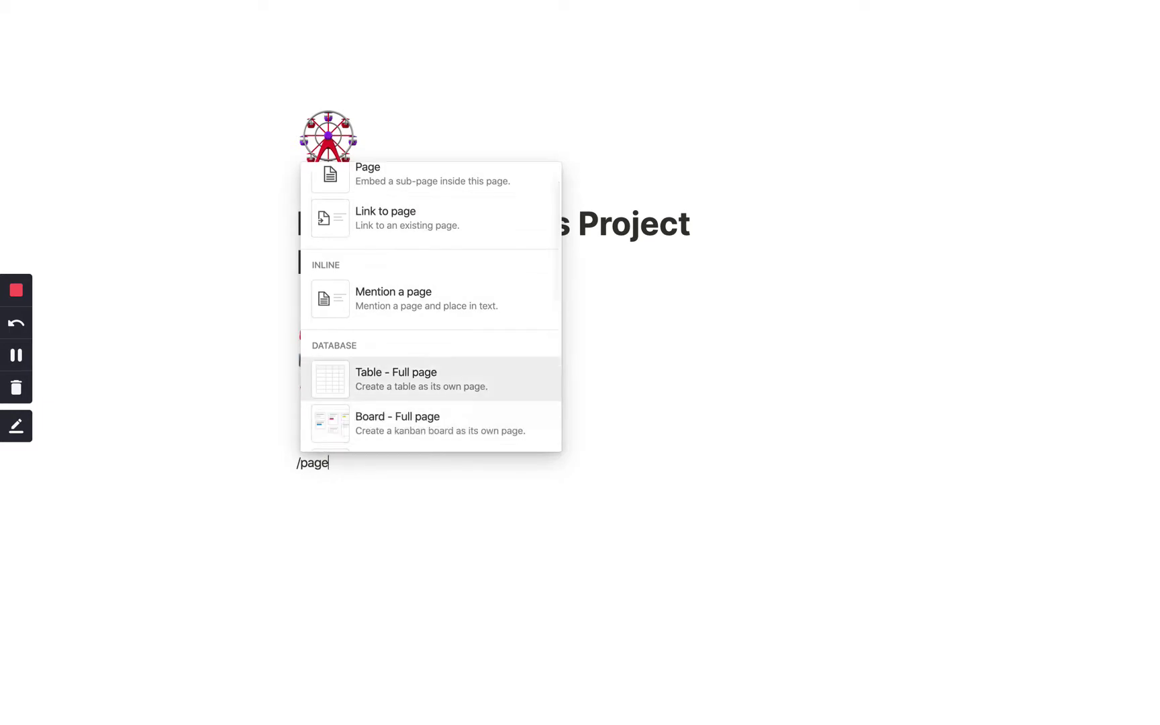
key("Return")
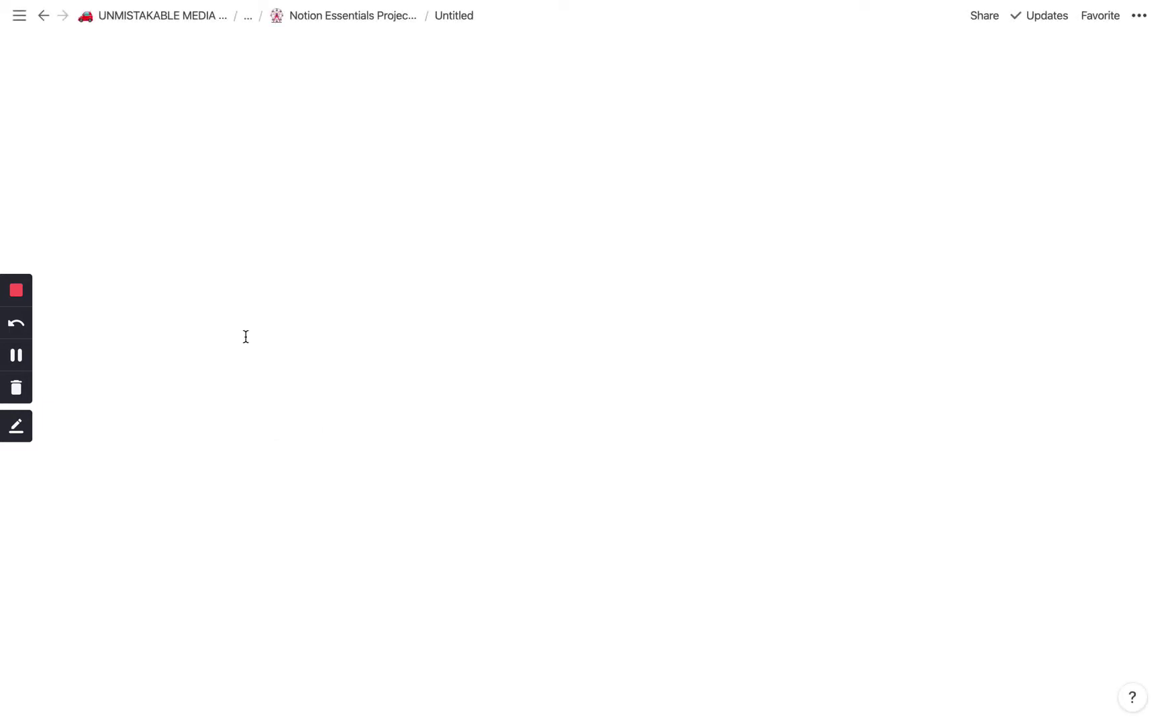
Title the new table "Action STeps" and add an icon to it
type("Action STeps")
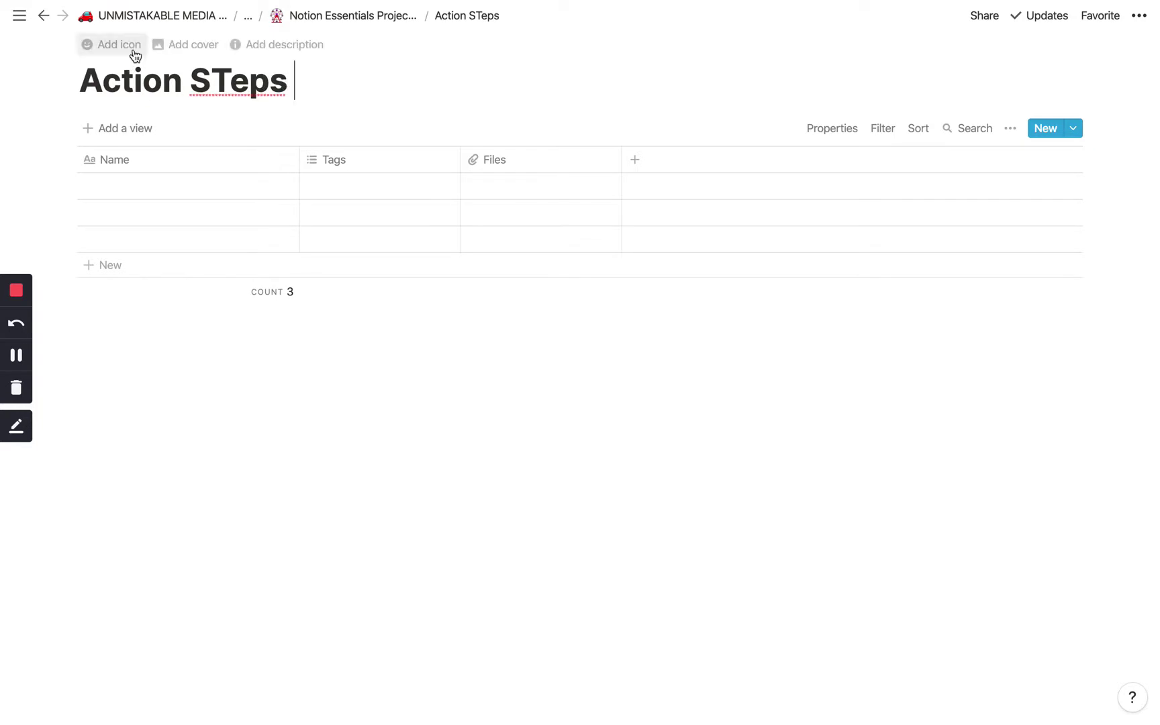
left_click(133, 52)
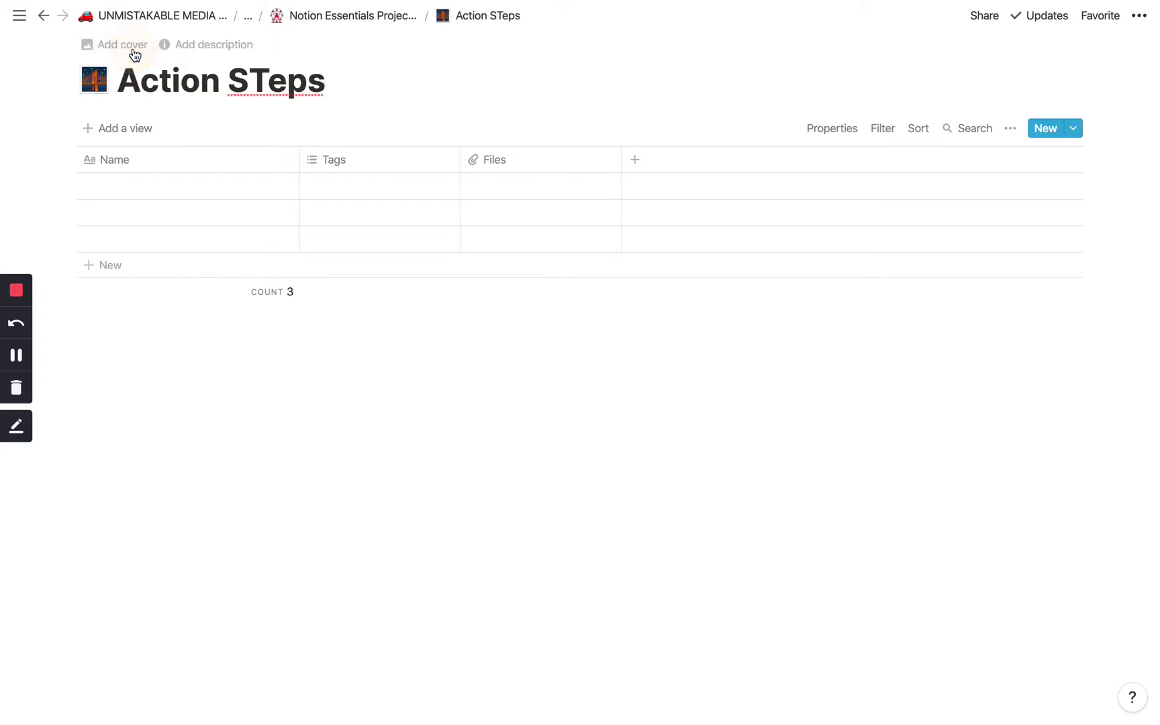
Duplicate Reference Materials on the Notion Essentials Project Management page and move the copy directly below Action STeps
left_click(337, 15)
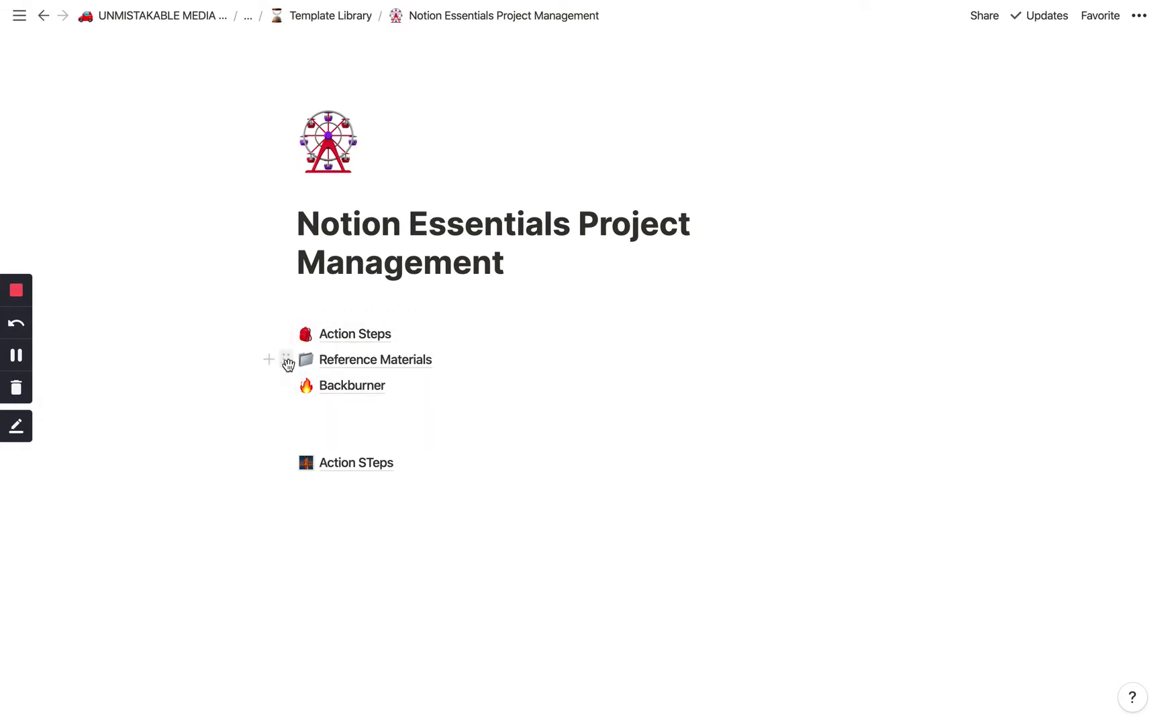
left_click(286, 360)
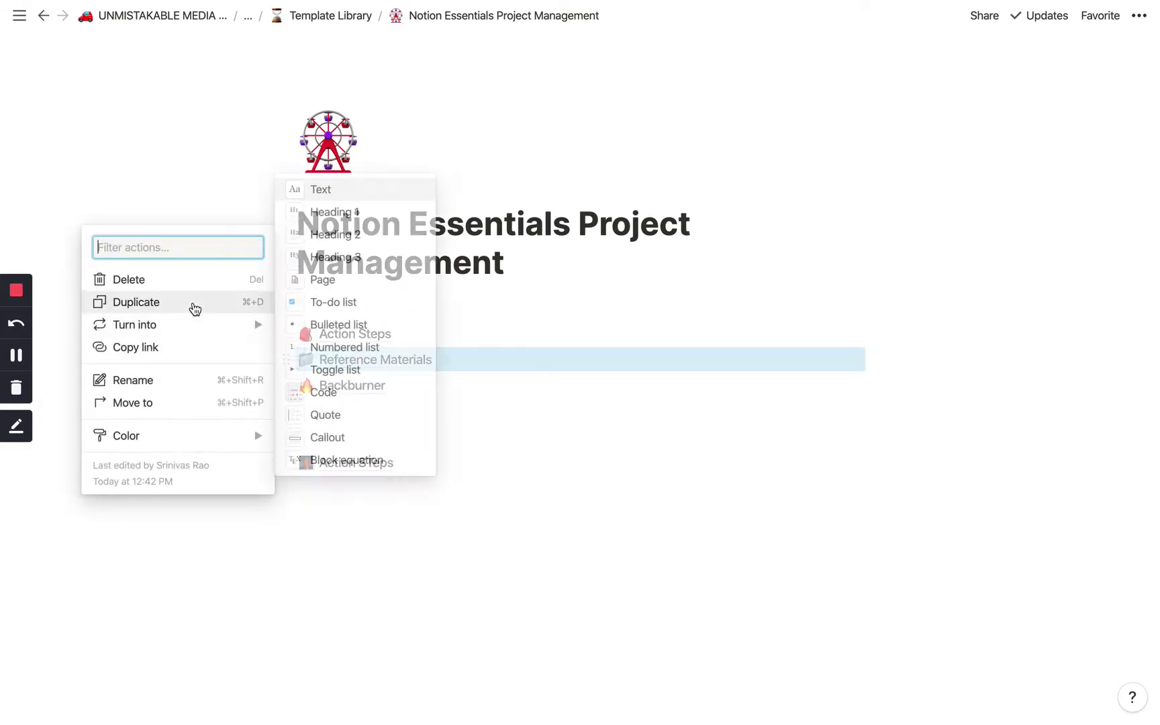
left_click(191, 302)
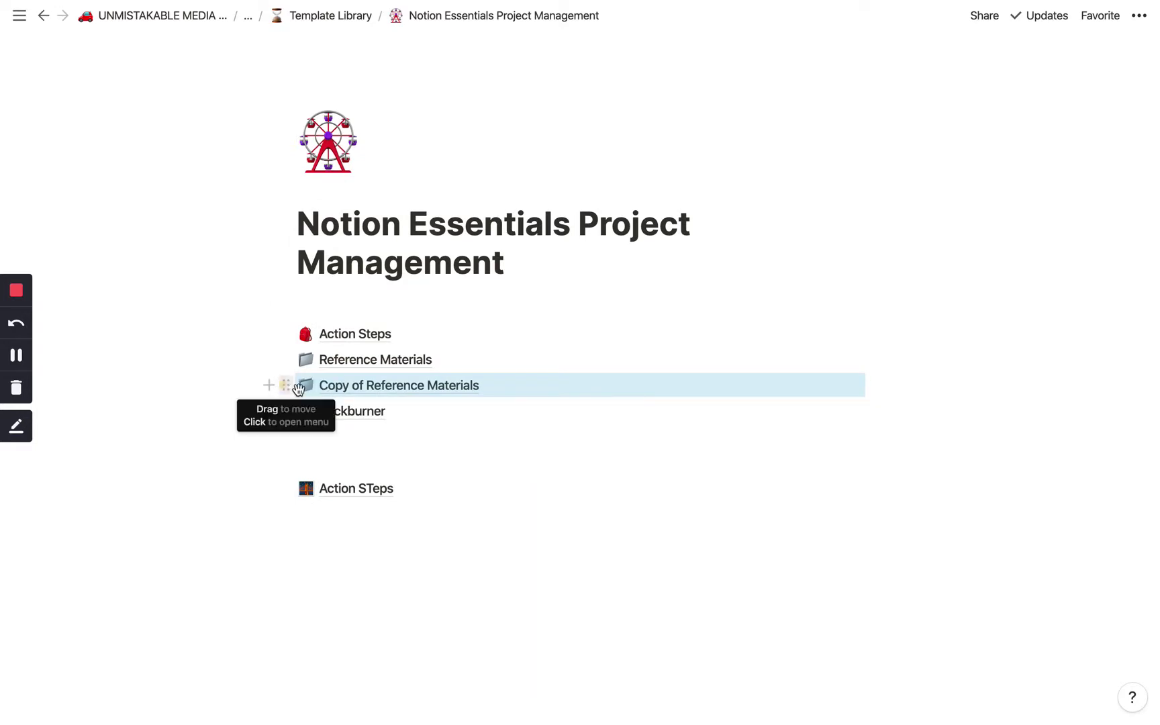
left_click_drag(286, 387, 343, 514)
left_click(342, 571)
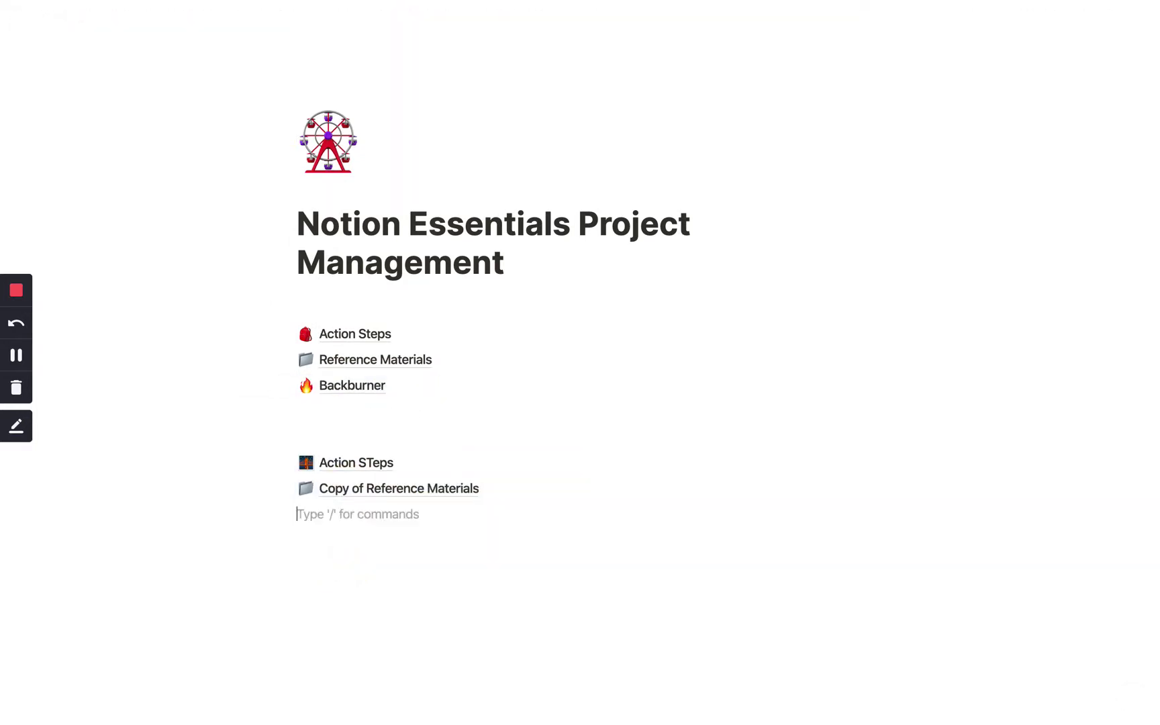
key("Return")
key("BackSpace")
Duplicate Backburner and move the copy directly below Copy of Reference Materials
left_click(284, 385)
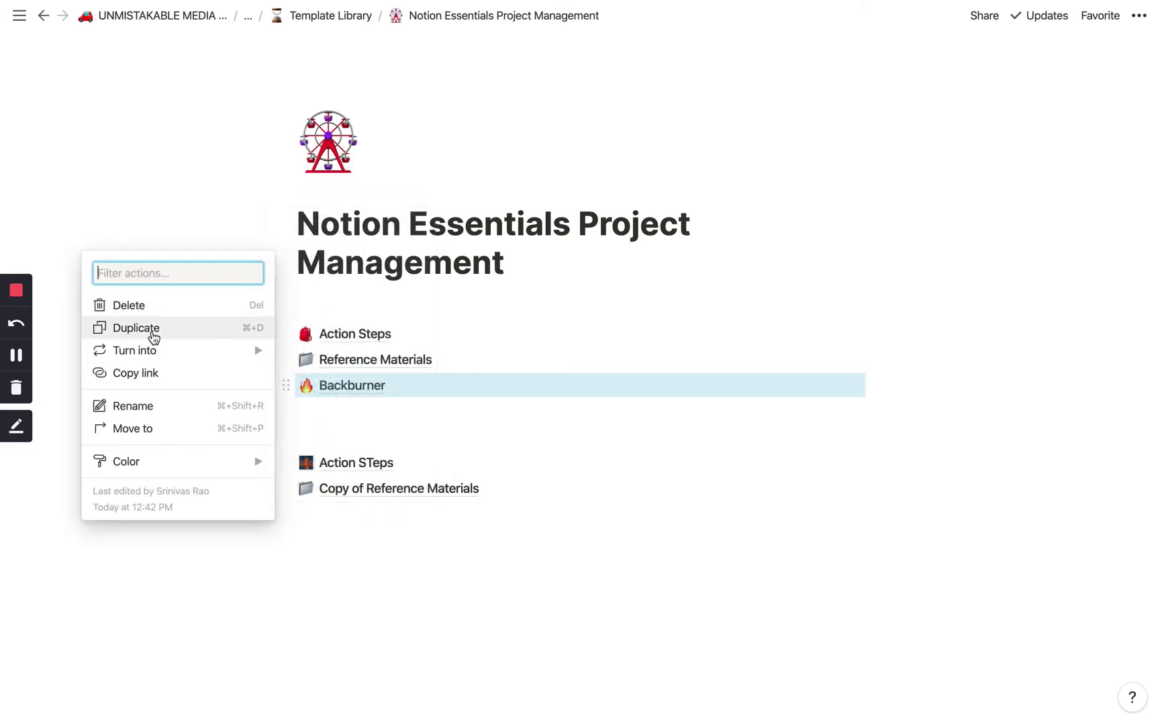
left_click(155, 330)
left_click_drag(284, 411, 319, 529)
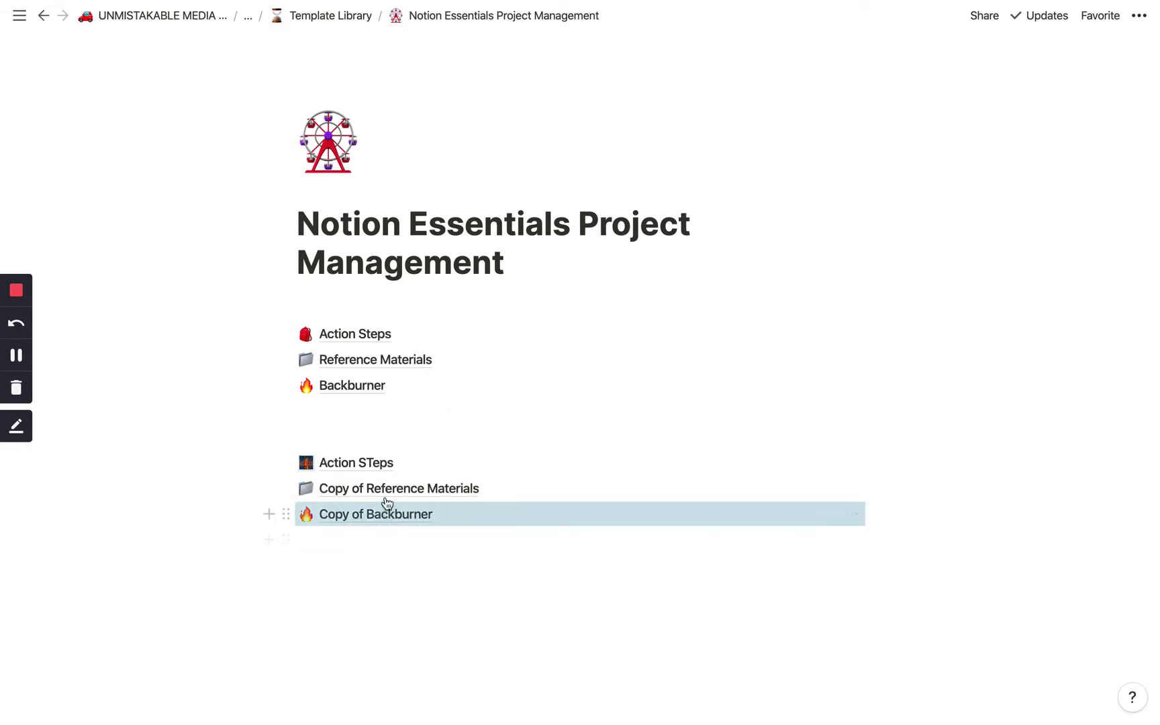
Insert a template button below Copy of Backburner
left_click(343, 576)
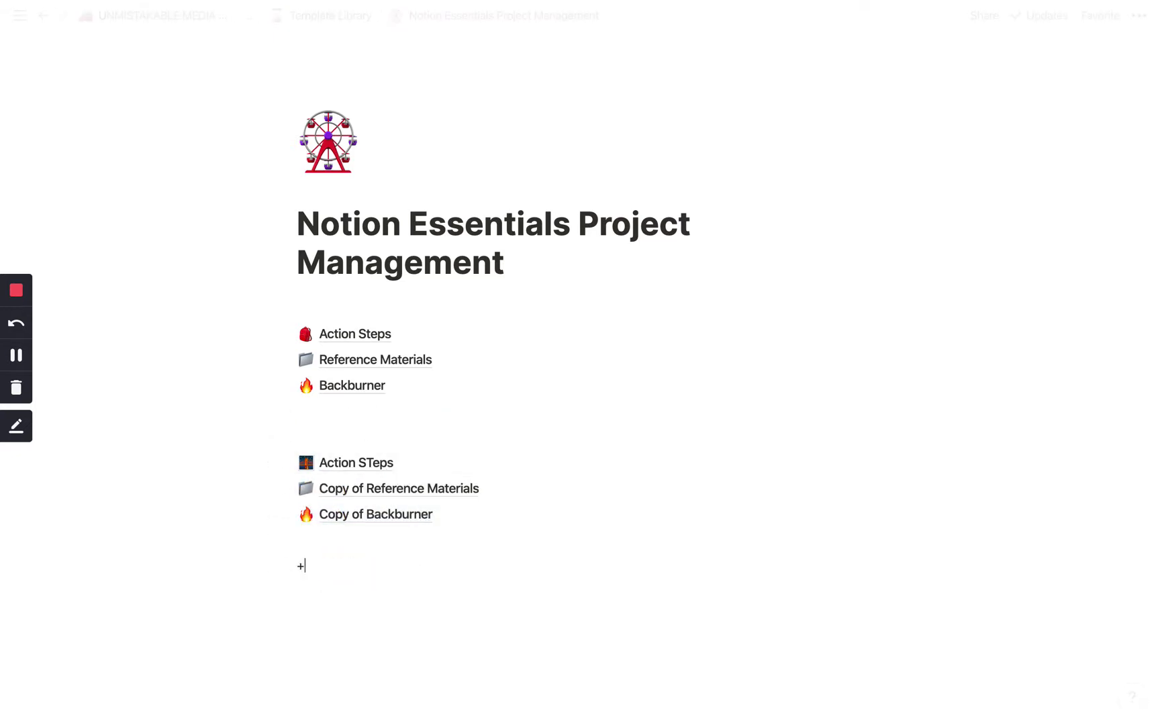
type("/tem")
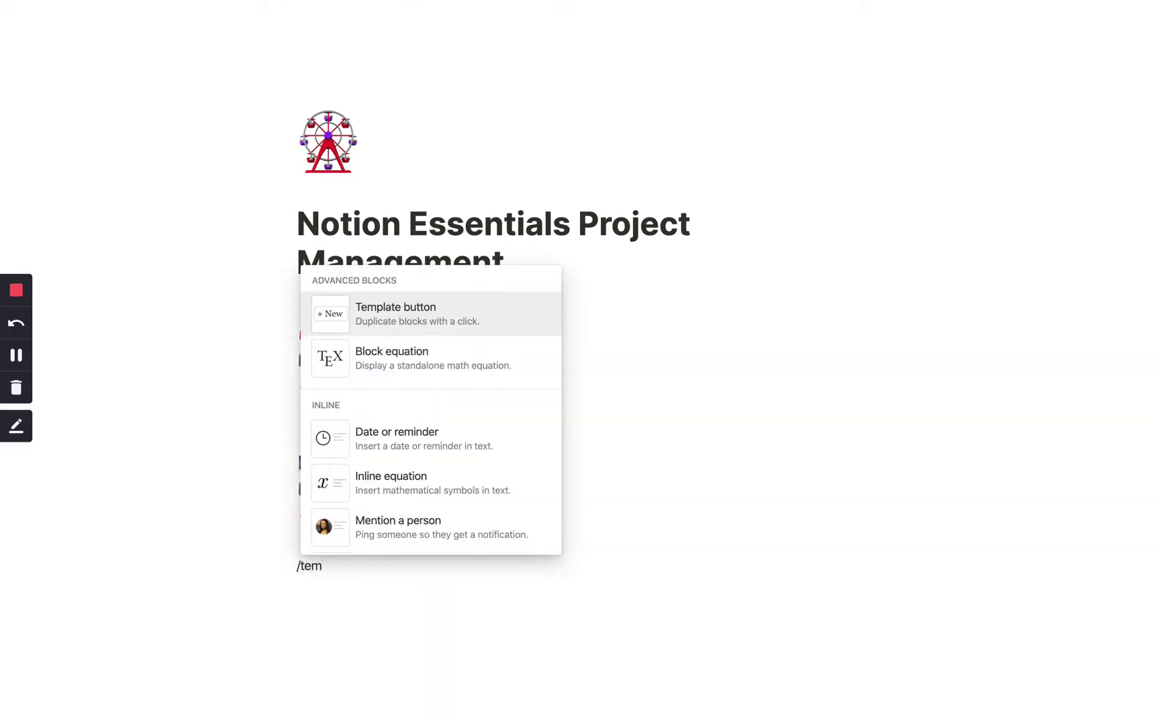
key("Return")
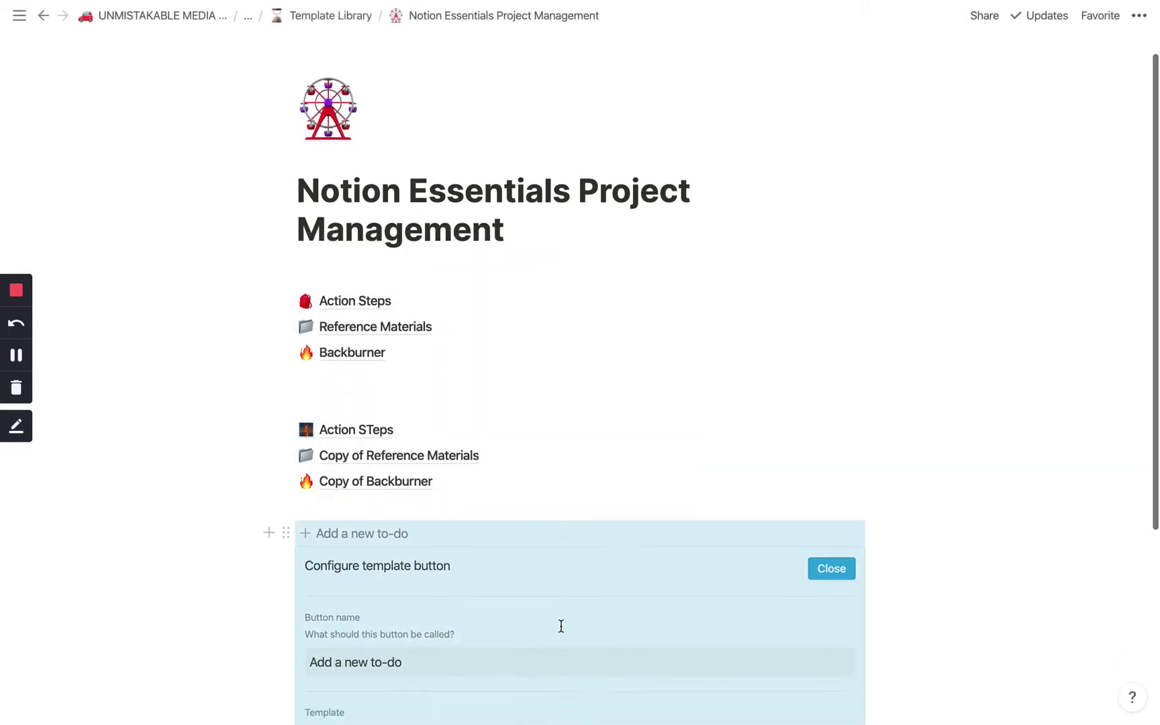
Clear the default to-do from the template area of the new template button
scroll(448, 521, "down", 4)
left_click(407, 541)
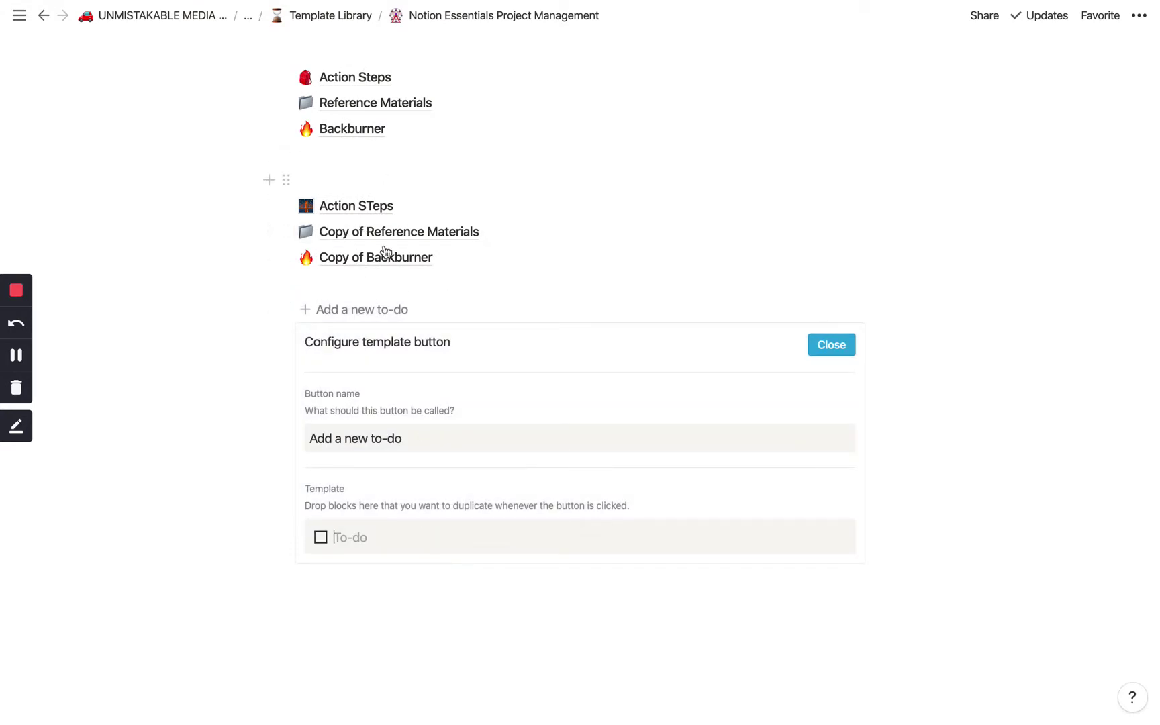
left_click(472, 621)
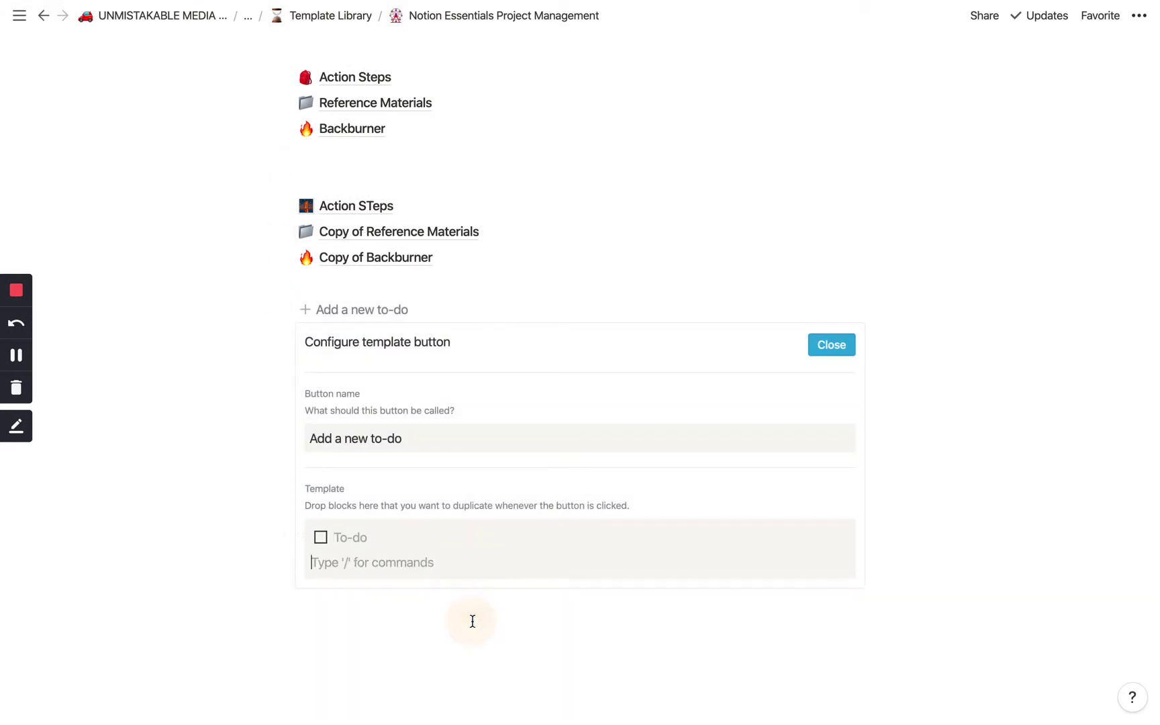
type(".page")
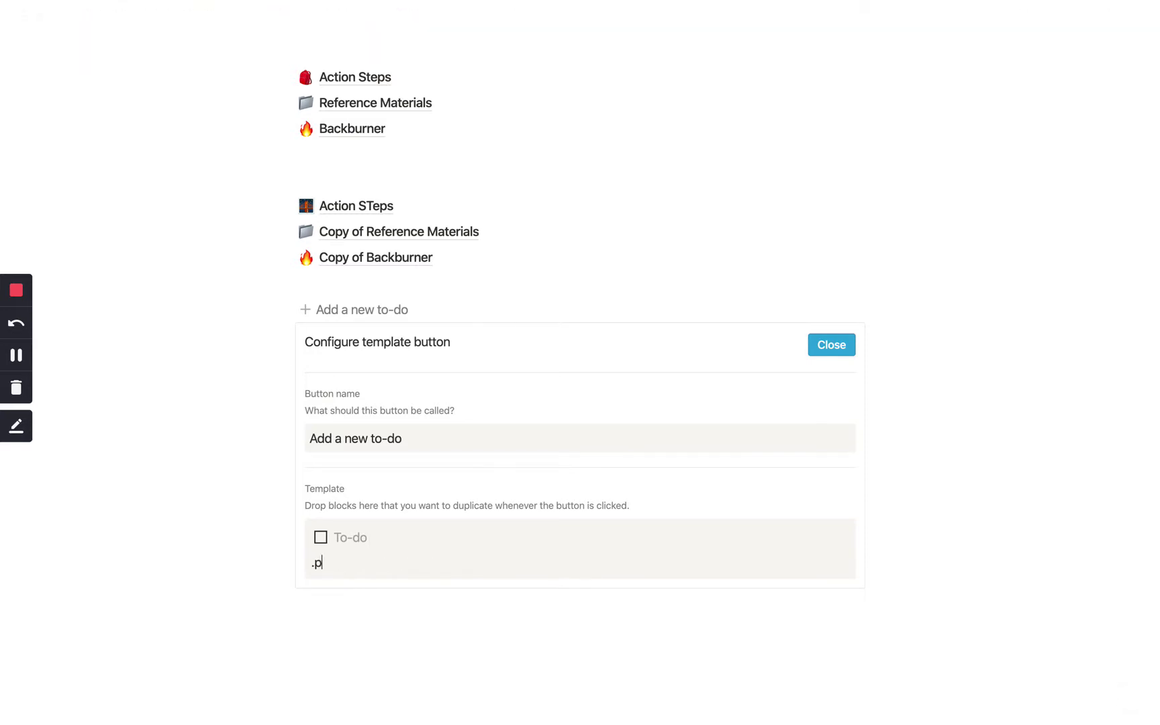
key("BackSpace")
key("BackSpace")
key("BackSpace")
key("BackSpace")
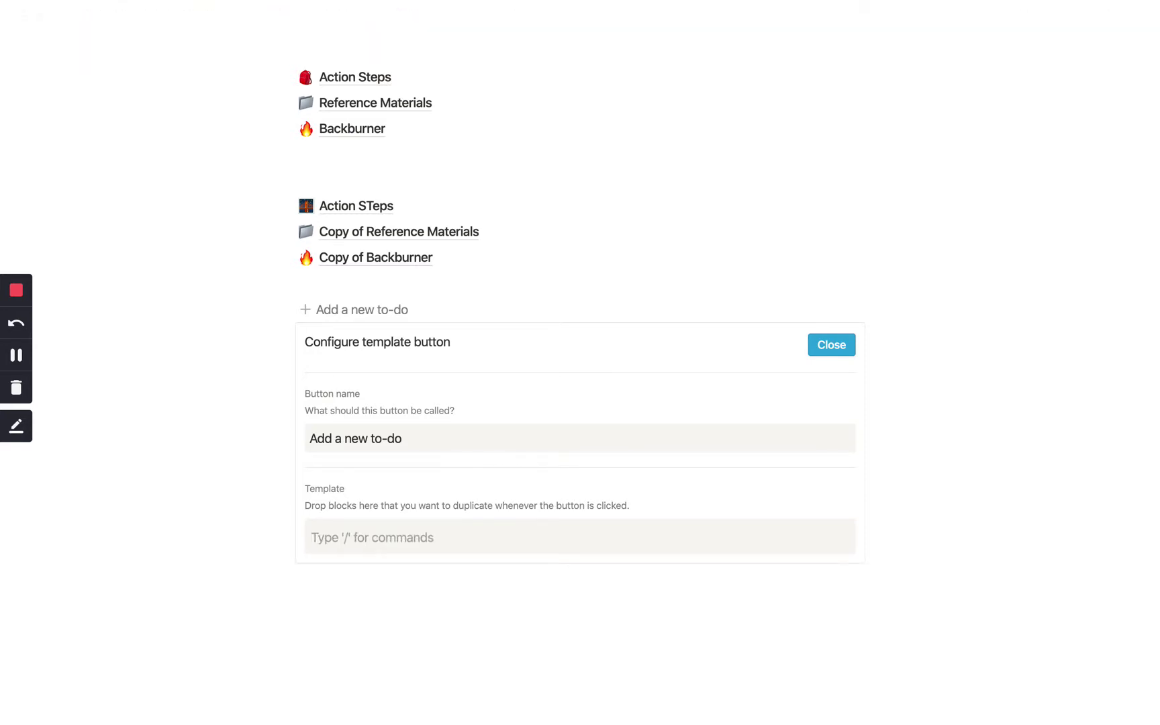
Add a page titled "Project Name" to the button's template and return to Notion Essentials Project Management
type("/page")
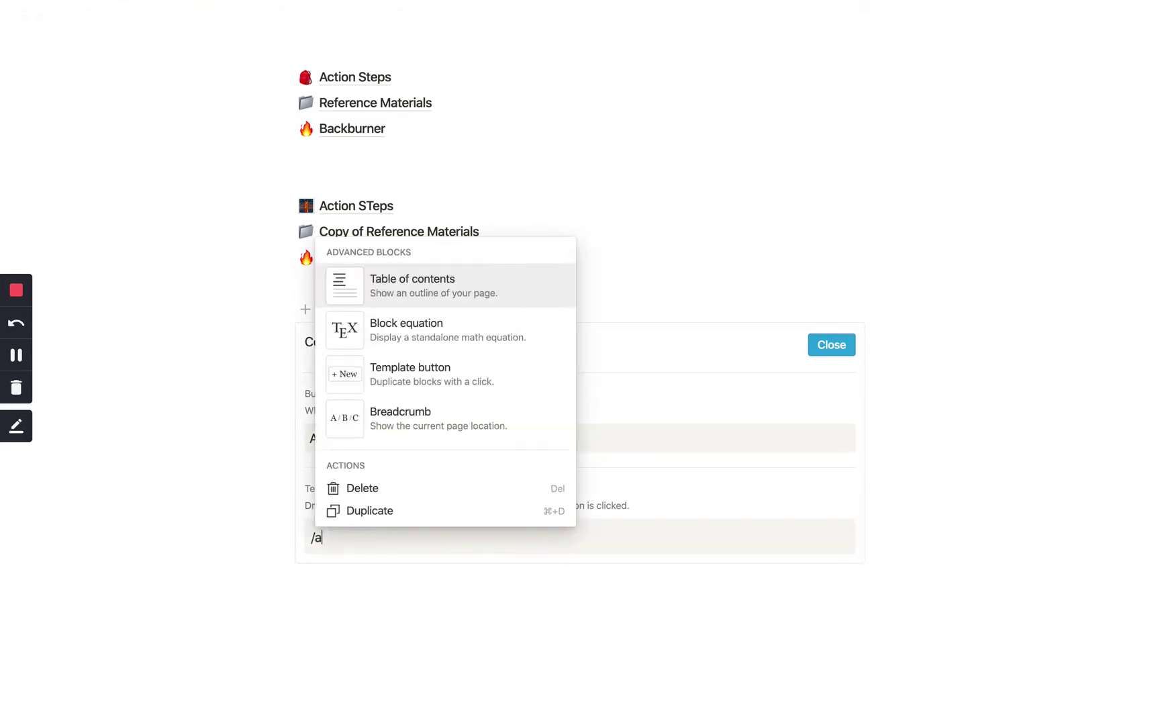
key("Return")
type("P")
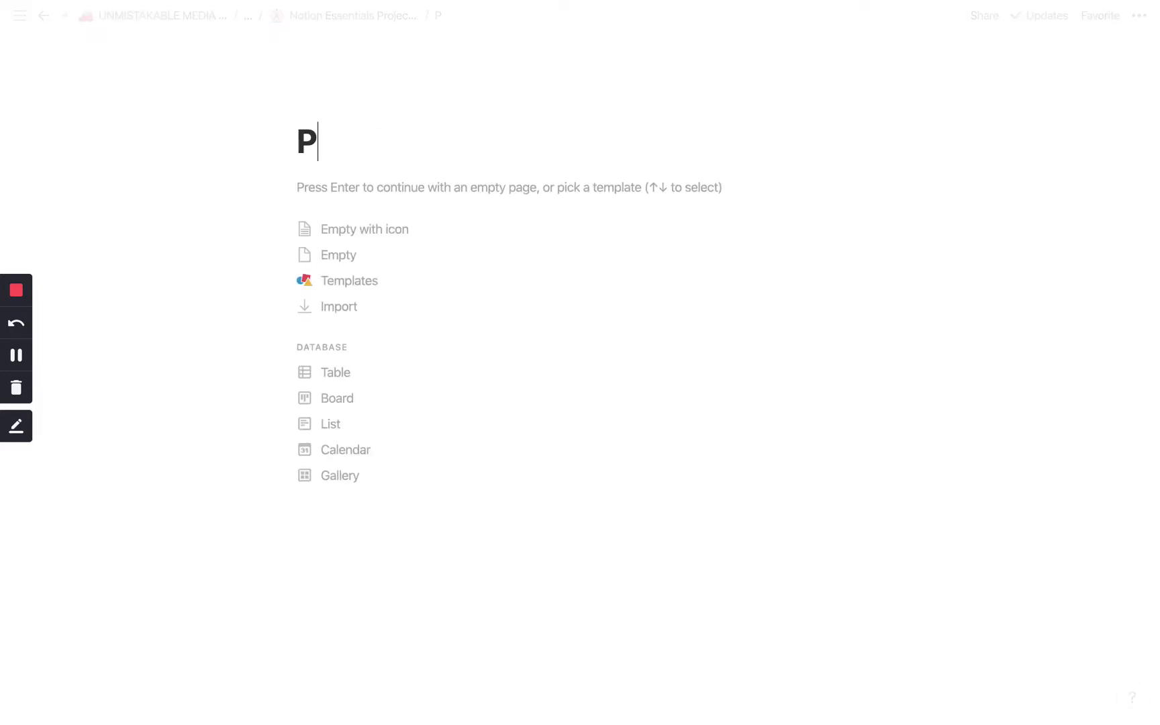
type("roject Name")
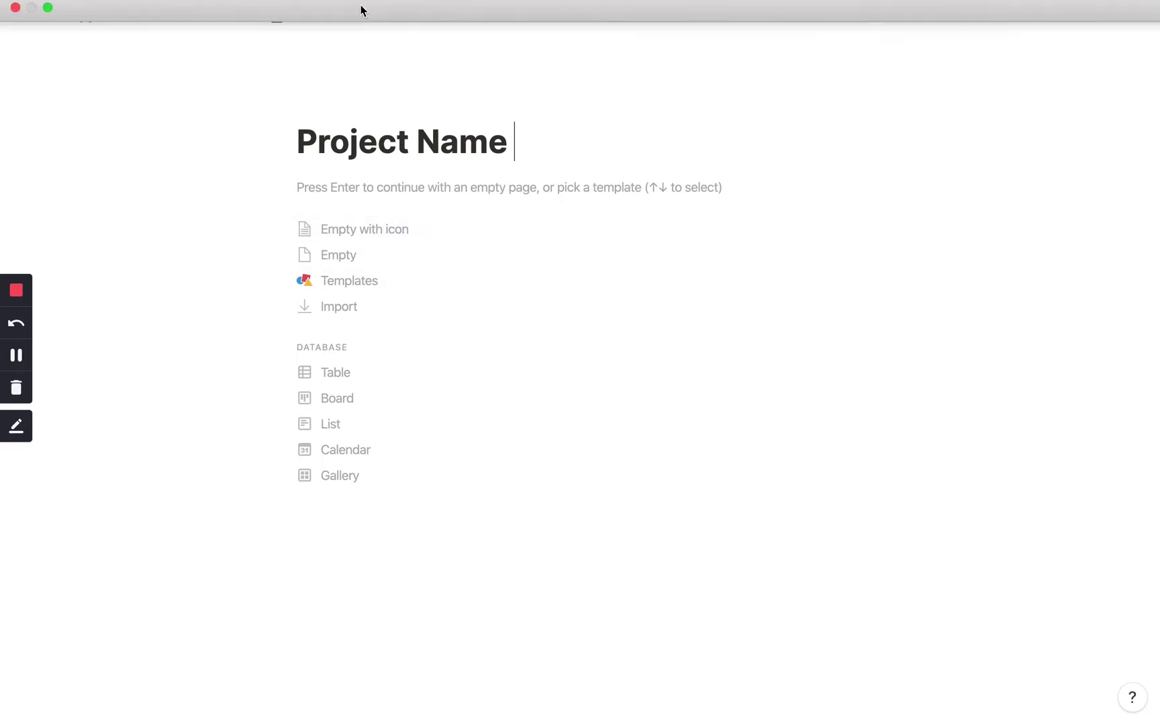
left_click(363, 16)
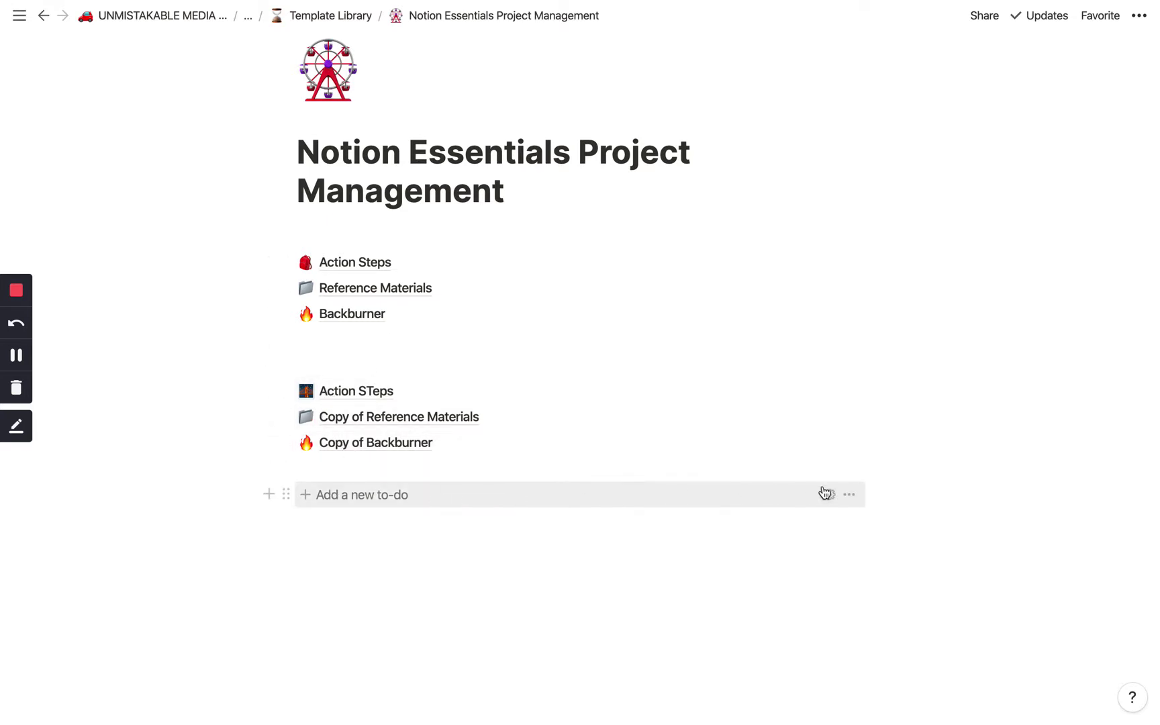
Rename the template button "New Projects", generate a page with it, and return to Notion Essentials Project Management
left_click(825, 493)
scroll(361, 572, "down", 3)
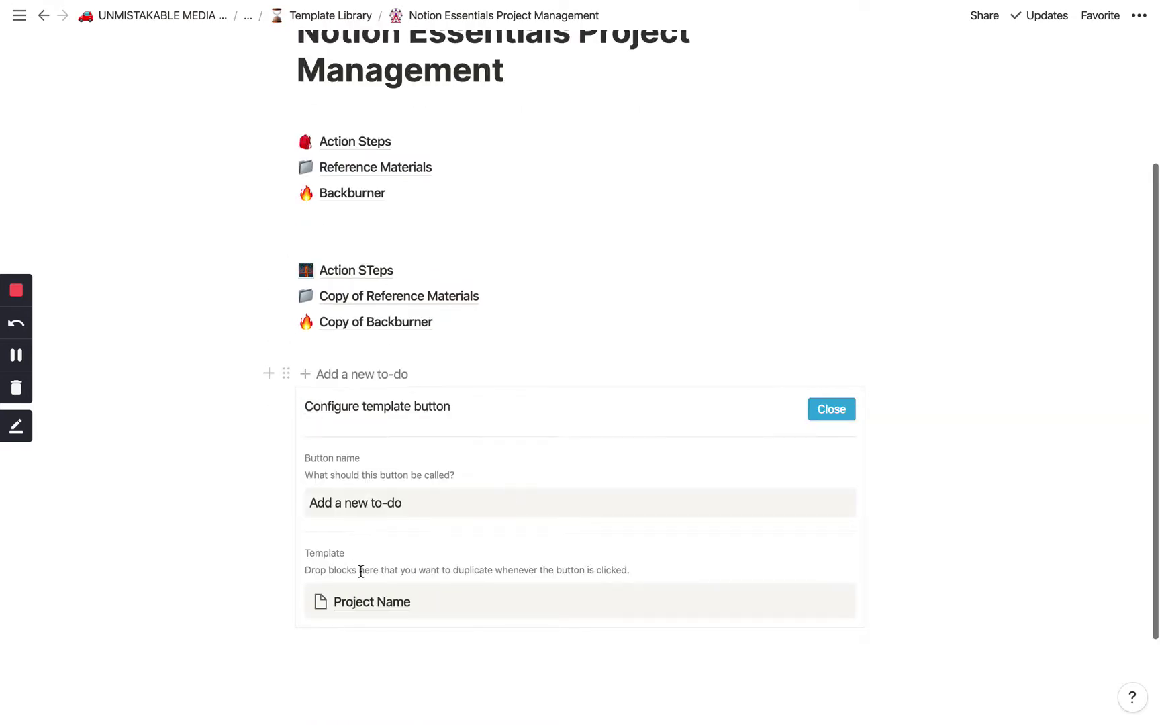
triple_click(429, 497)
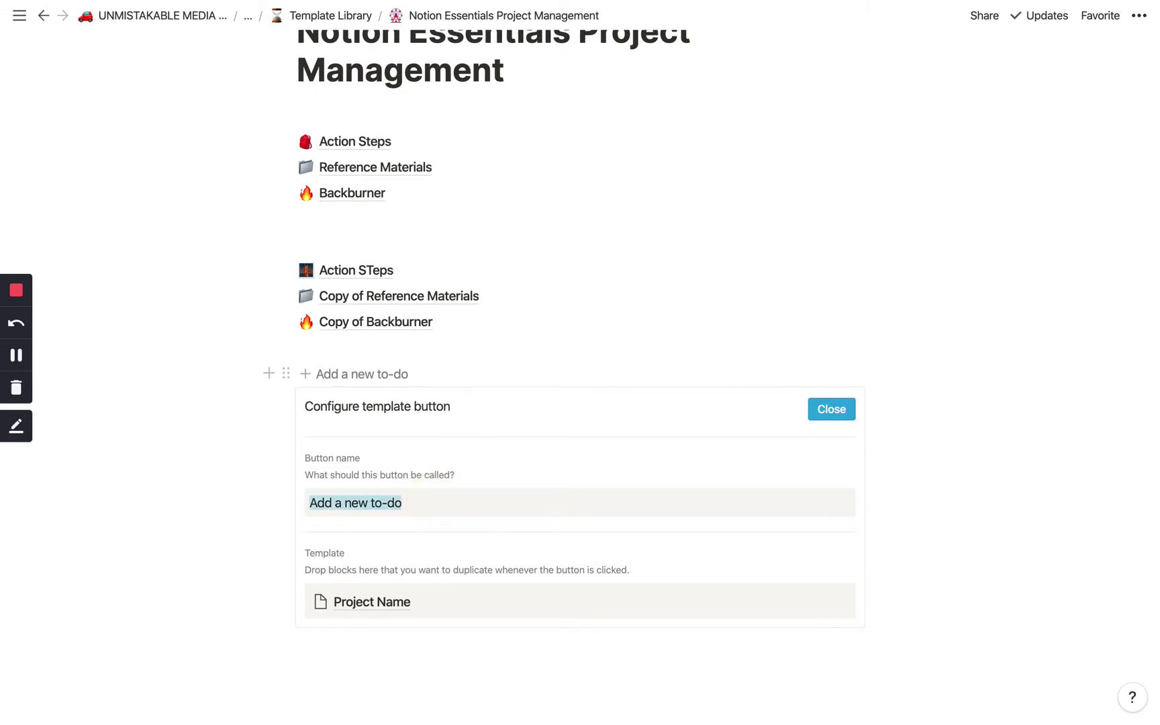
type("New Projects")
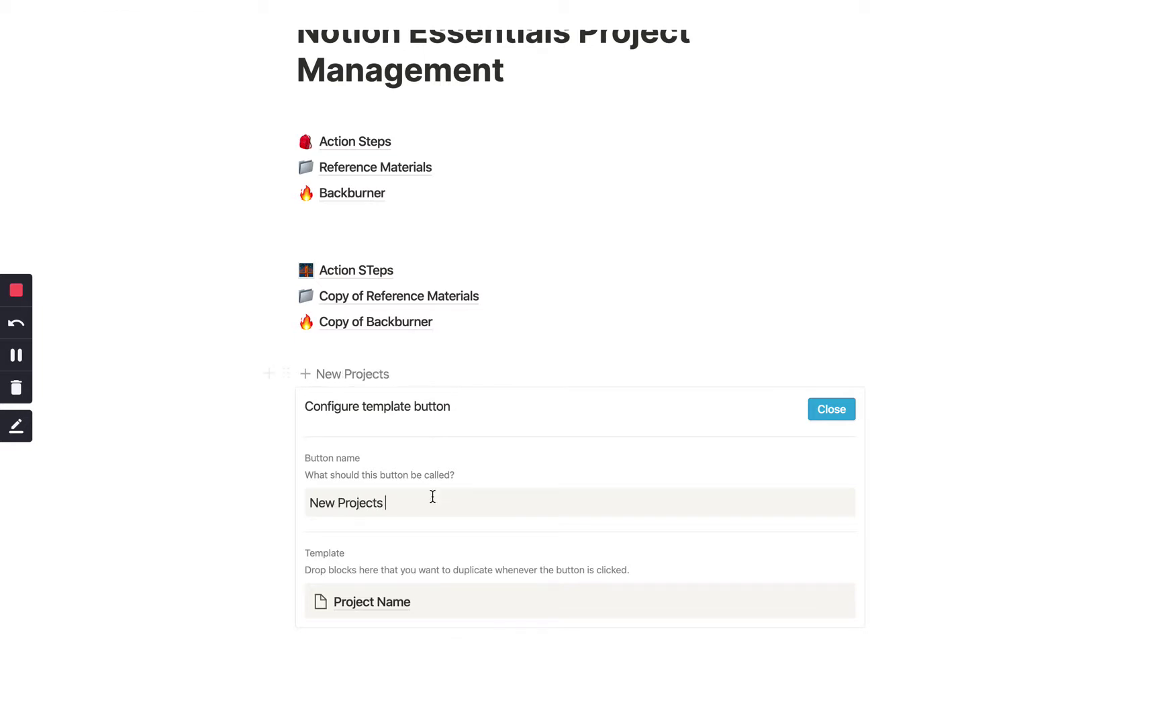
left_click(572, 367)
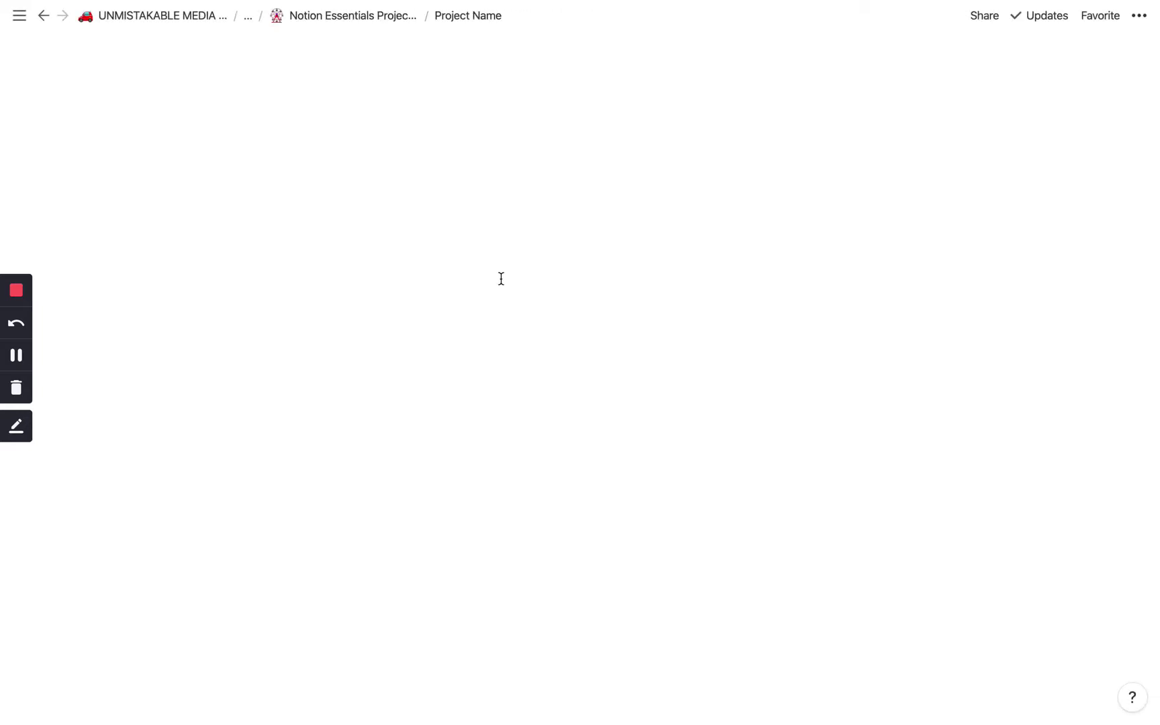
left_click(348, 14)
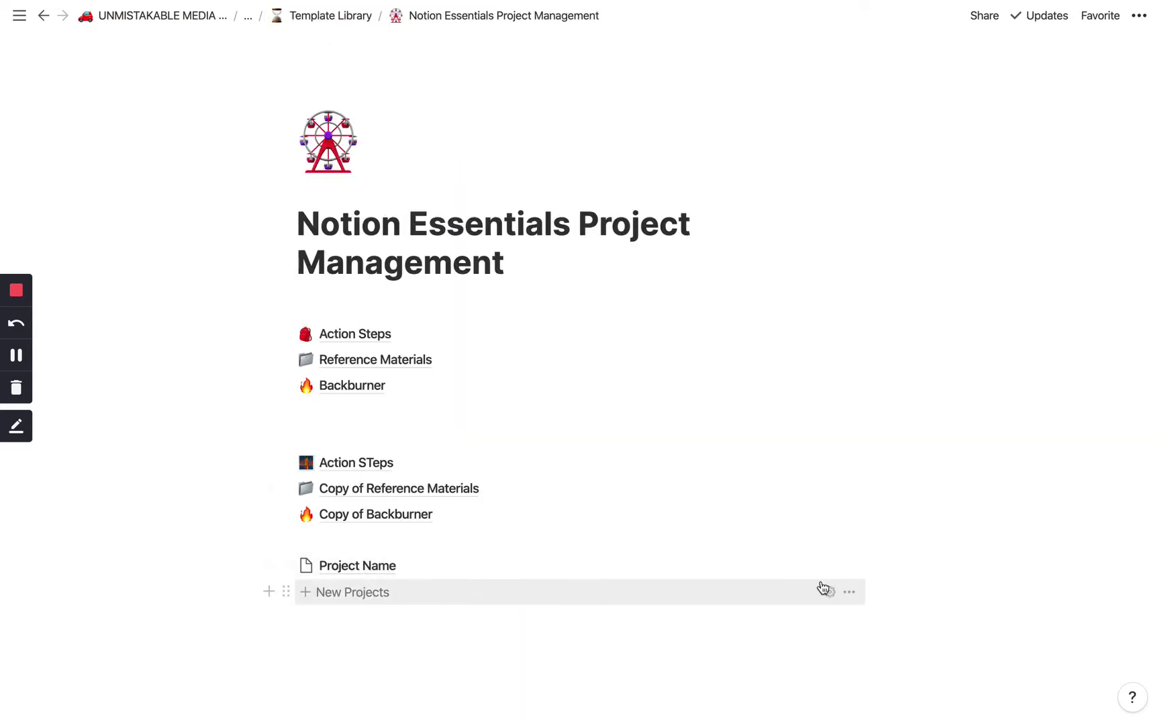
Move Action STeps, Copy of Reference Materials and Copy of Backburner into the Project Name page inside the New Projects button's template
left_click(830, 593)
scroll(678, 592, "down", 5)
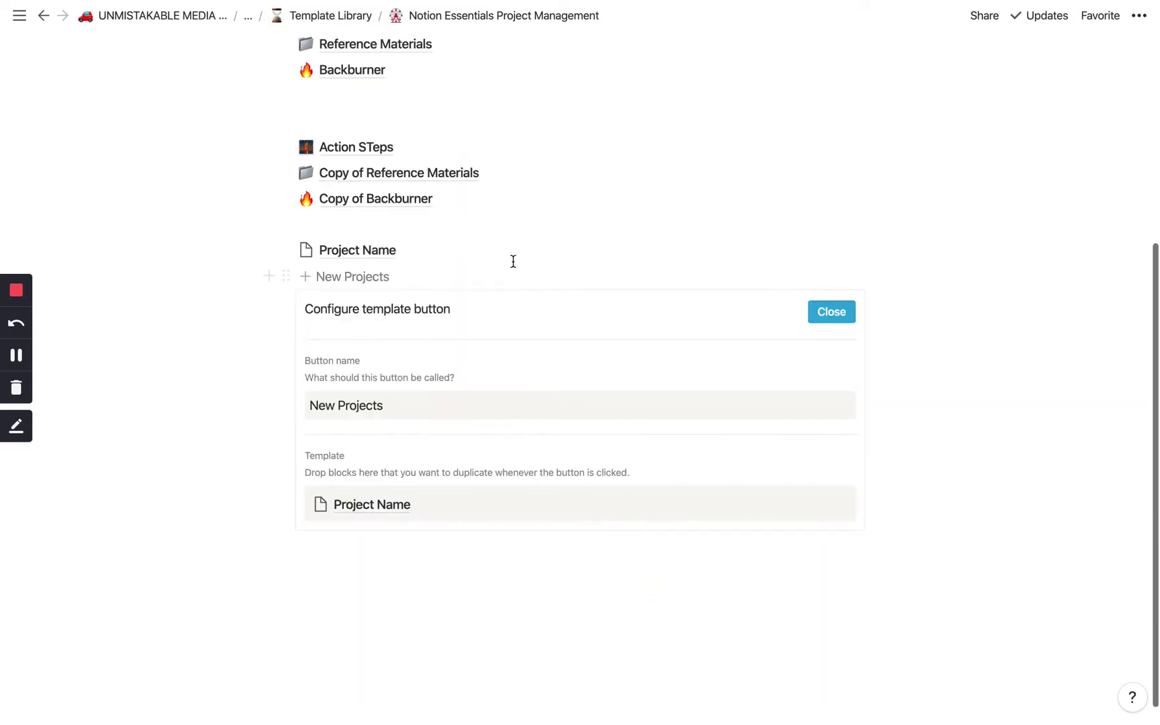
left_click(342, 115)
left_click(350, 202)
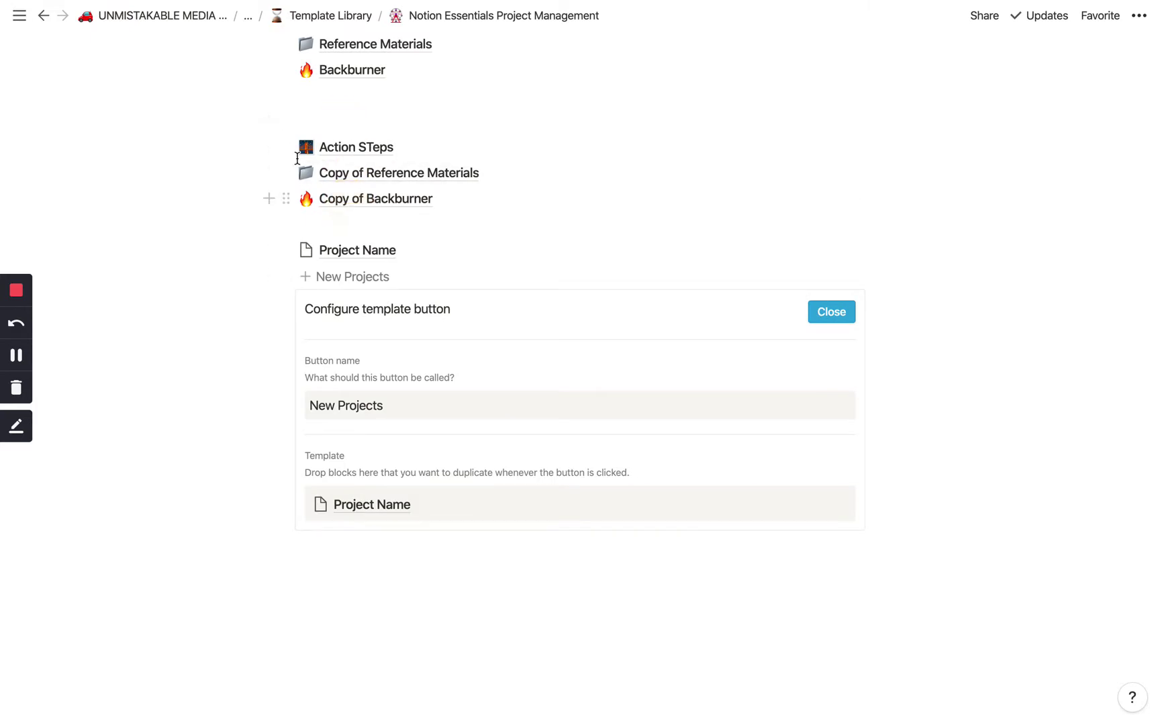
left_click_drag(283, 151, 378, 515)
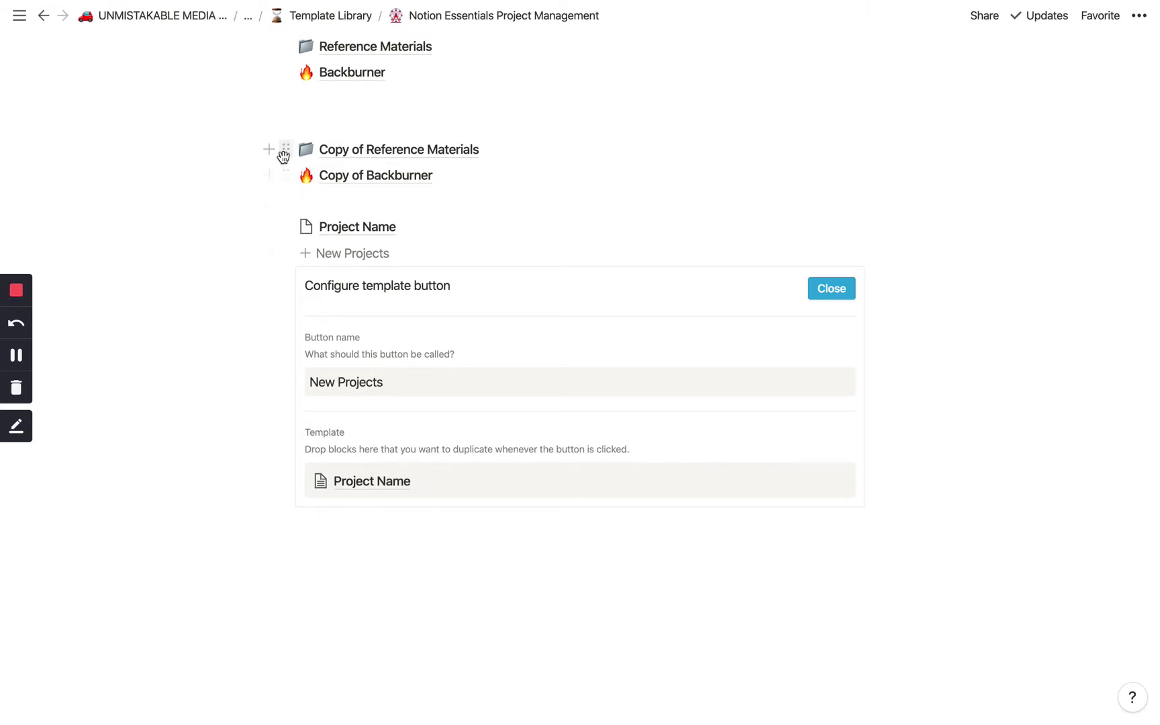
left_click_drag(285, 152, 384, 487)
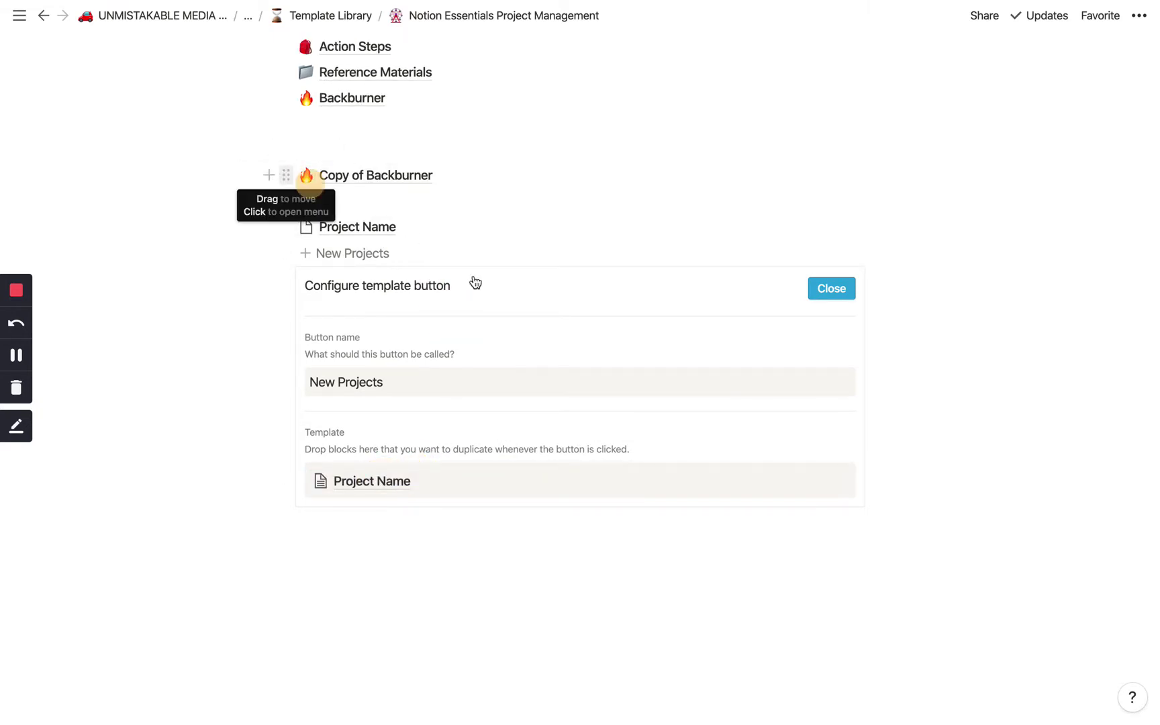
left_click_drag(476, 282, 355, 482)
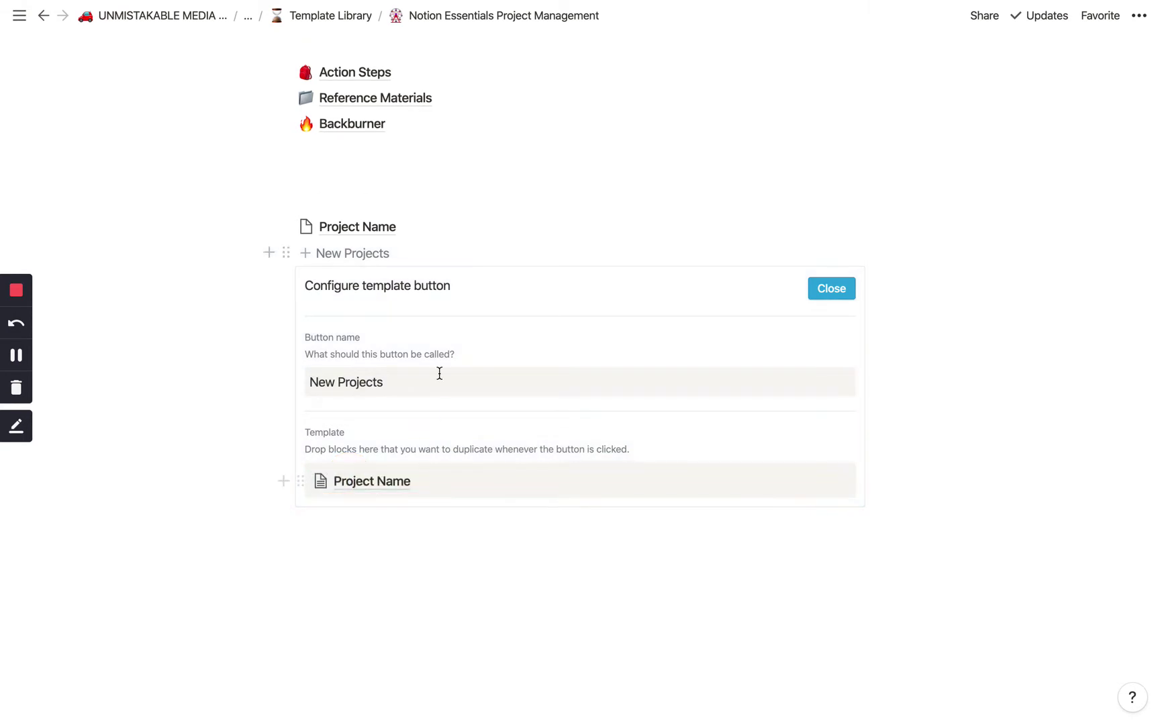
left_click(839, 287)
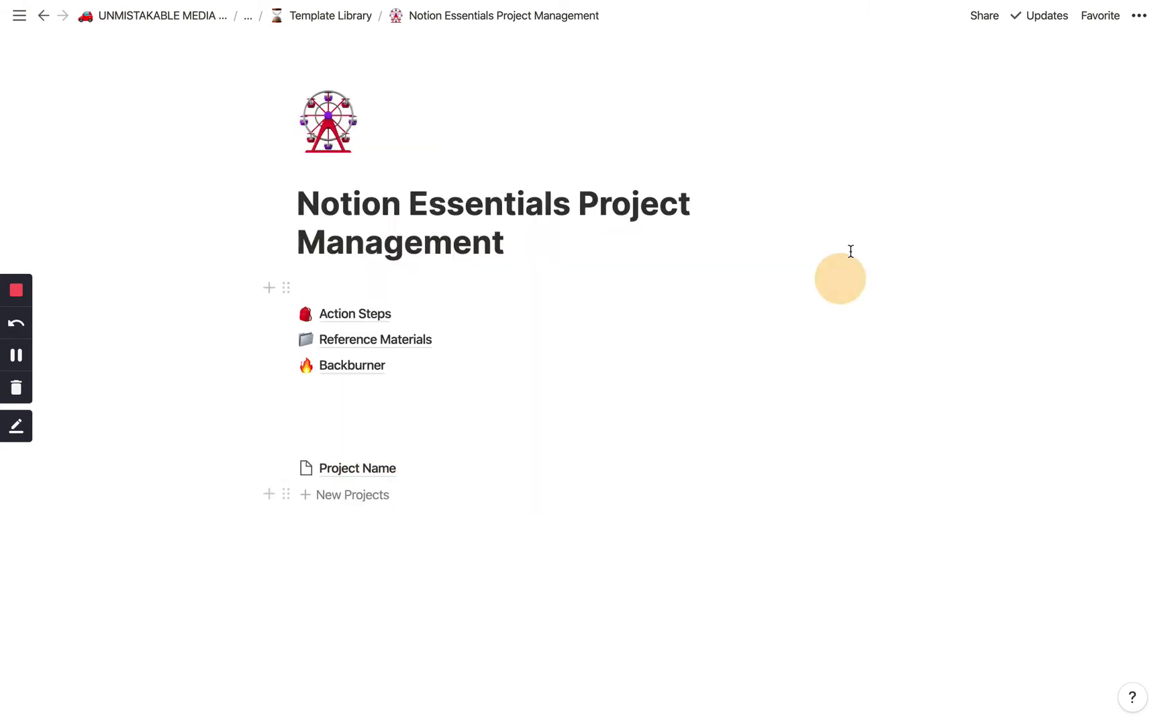
Generate another project page with the New Projects button, check its contents, and return to Notion Essentials Project Management
left_click(365, 495)
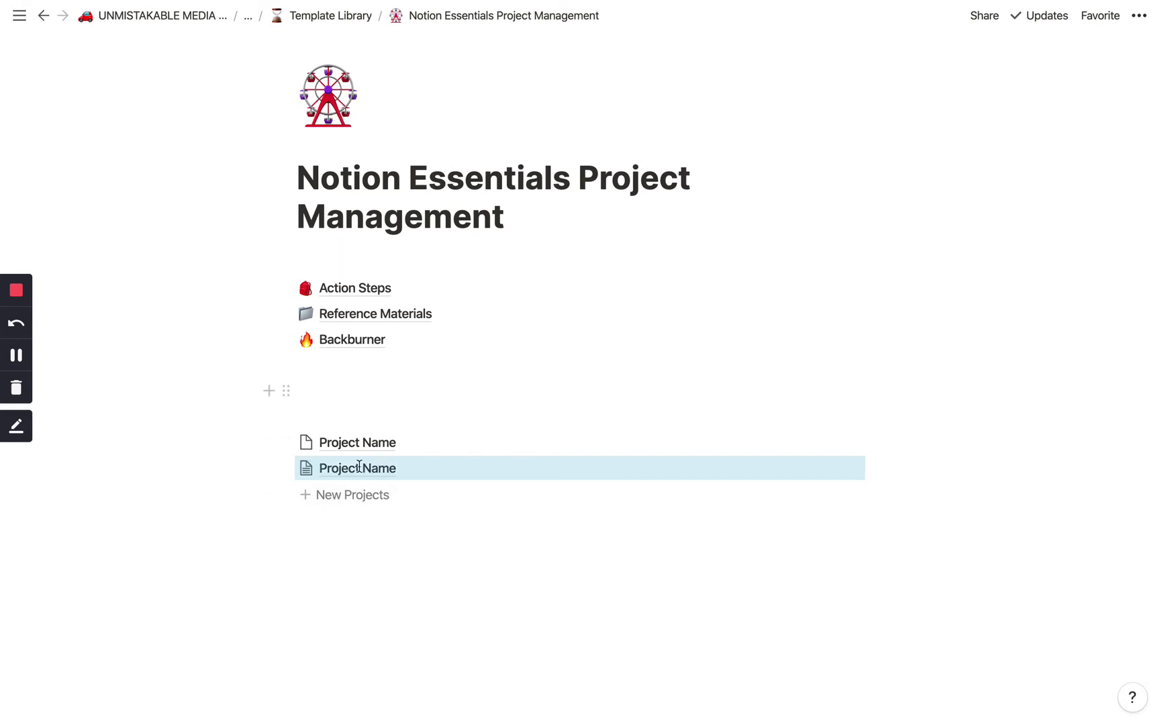
left_click(360, 467)
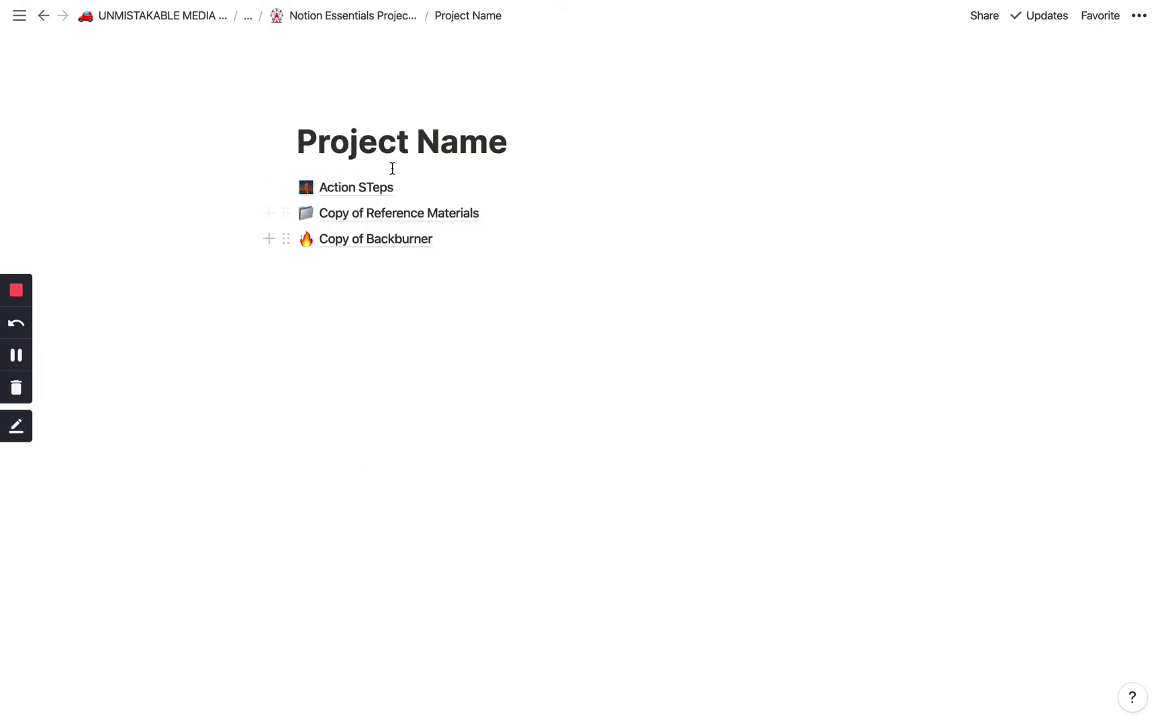
left_click(367, 20)
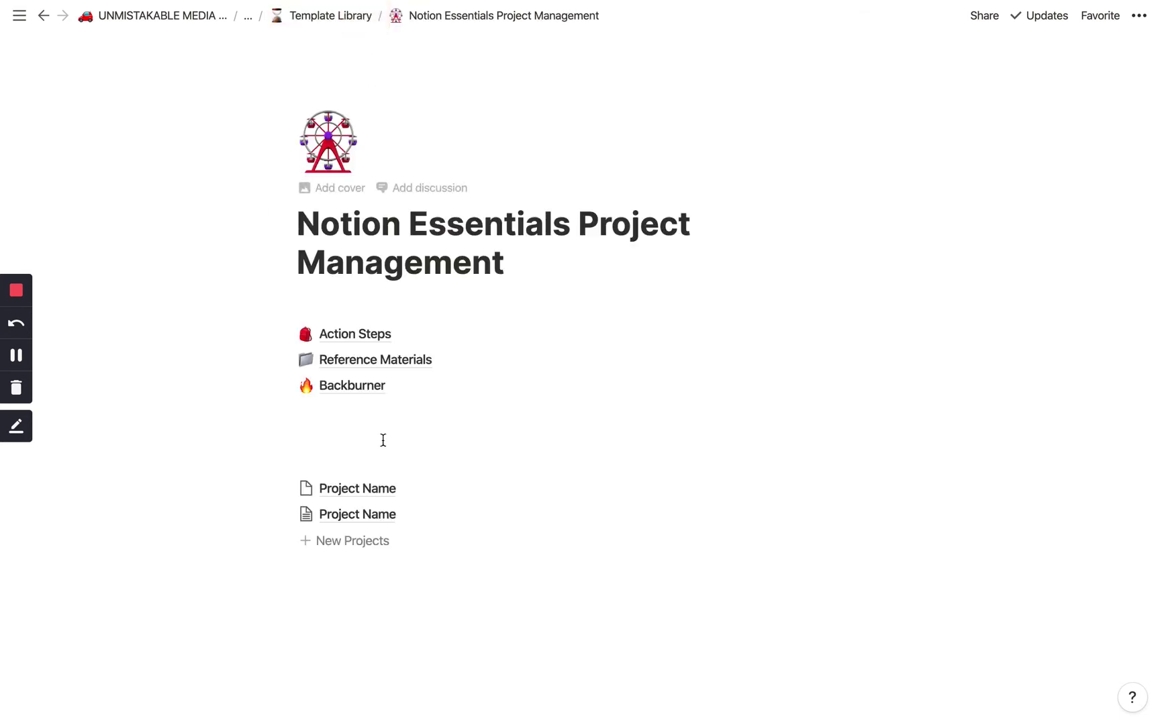
scroll(378, 432, "down", 1)
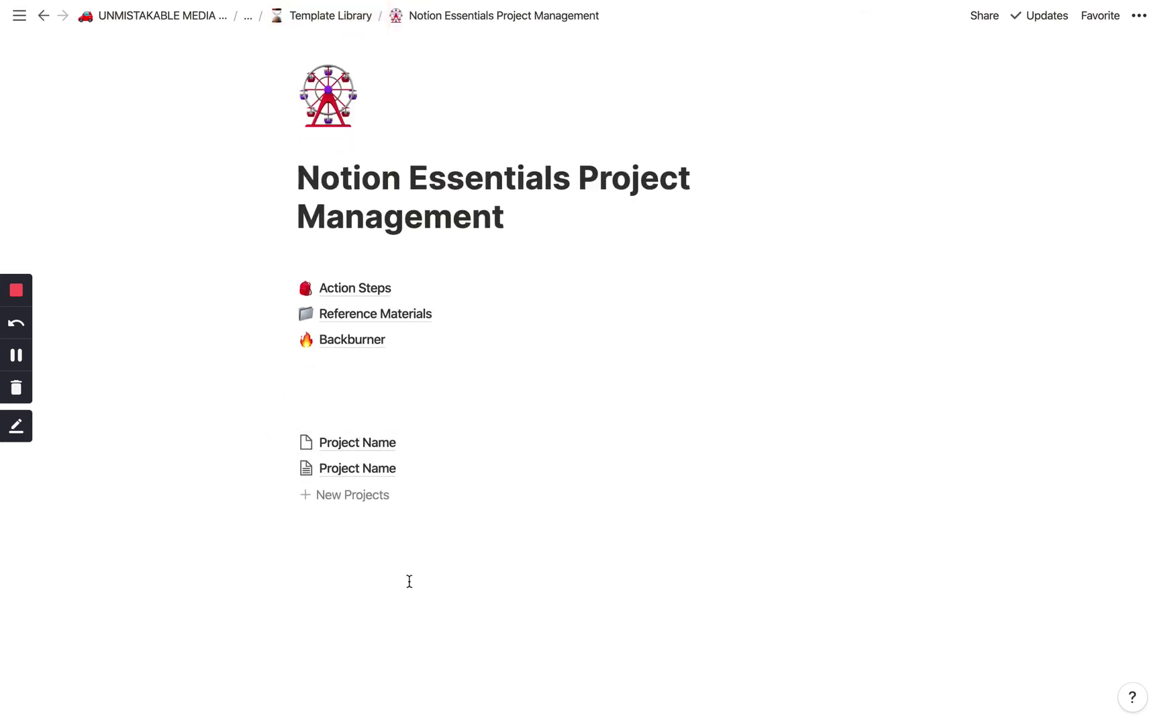
left_click(410, 582)
left_click(354, 386)
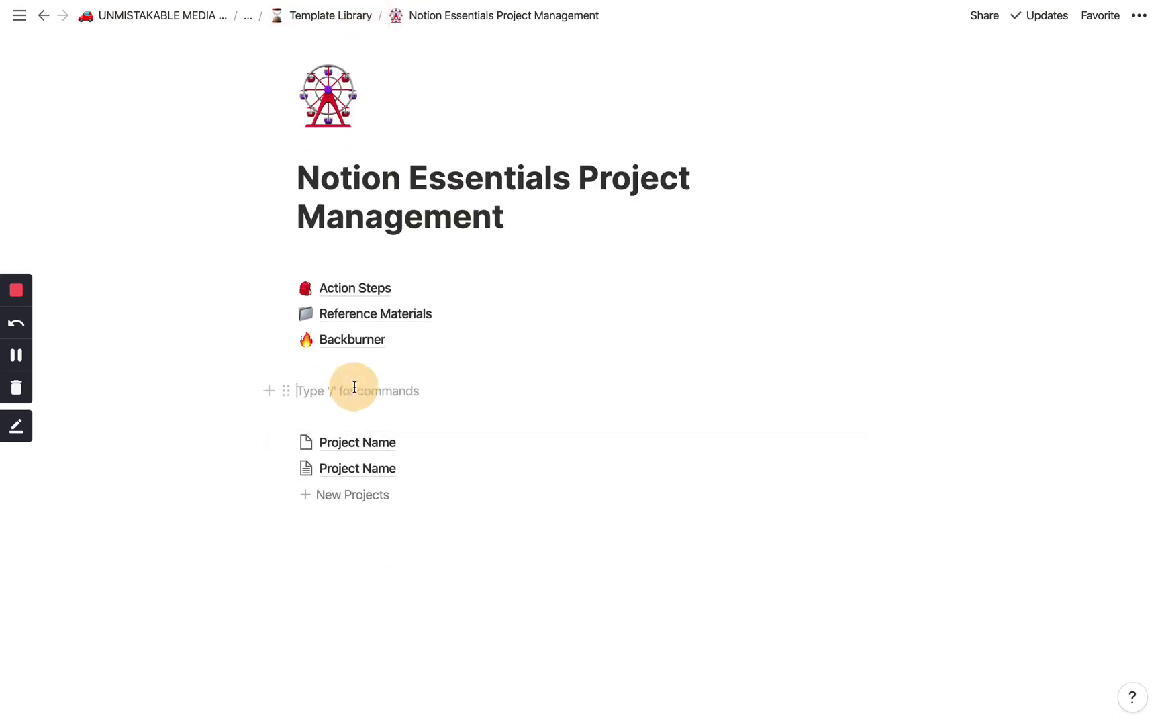
scroll(354, 387, "up", 1)
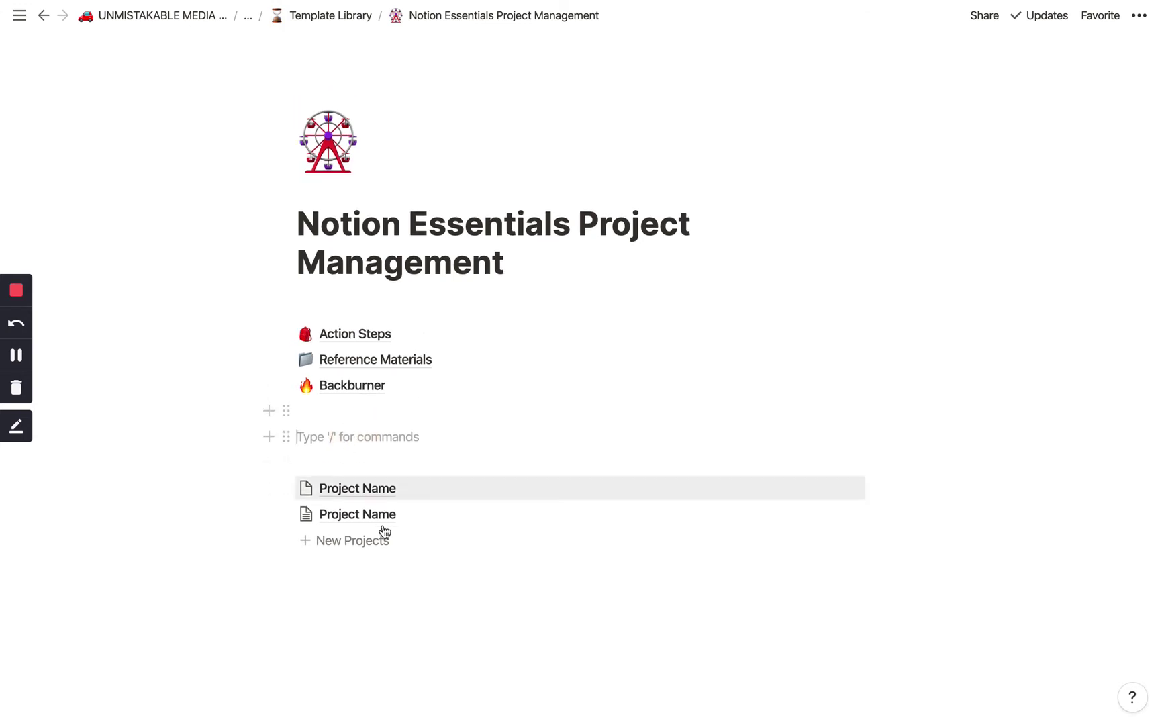
left_click(381, 427)
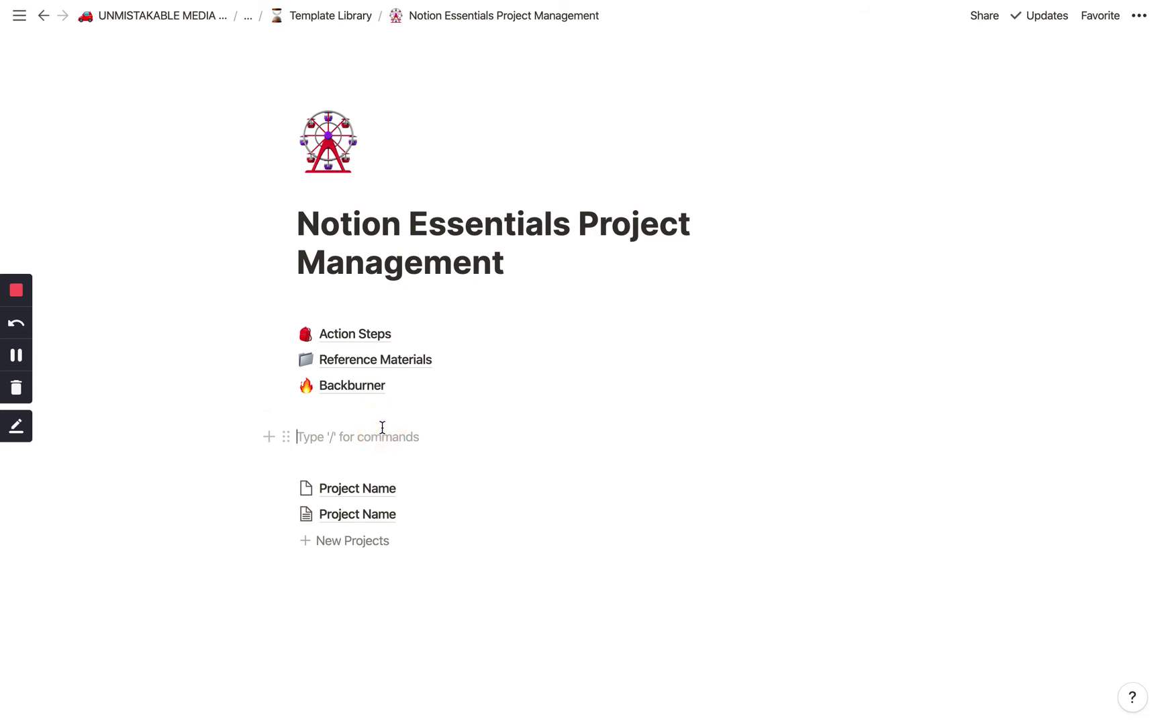
left_click(381, 433)
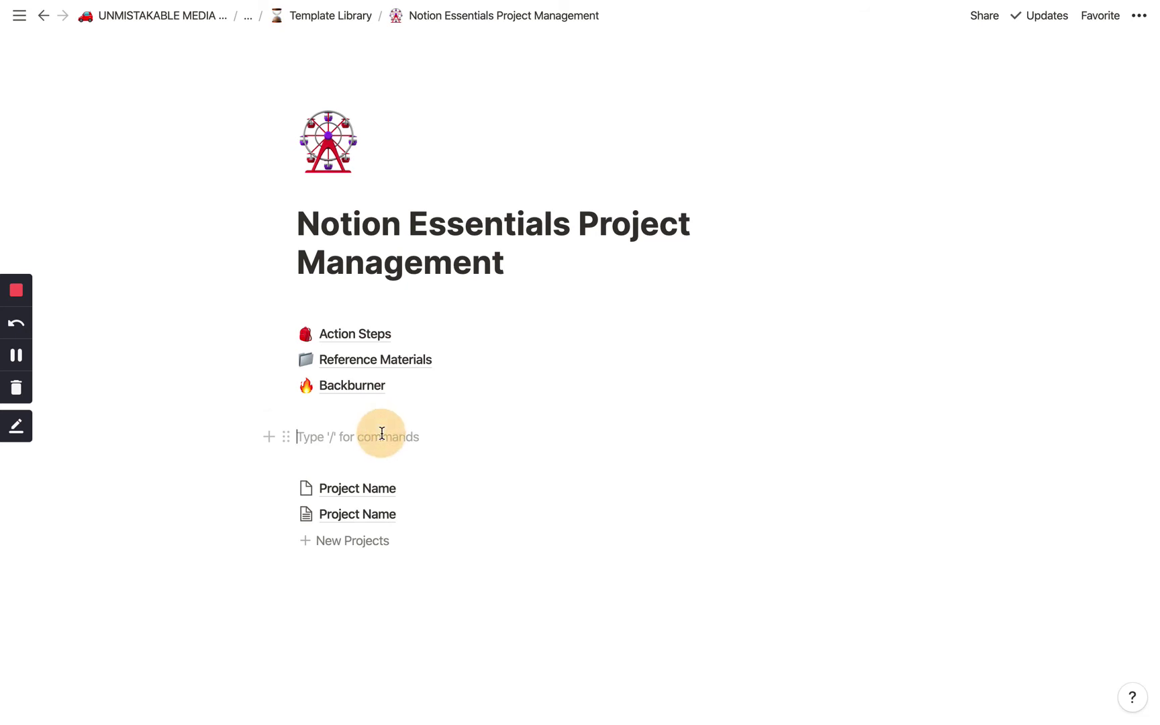